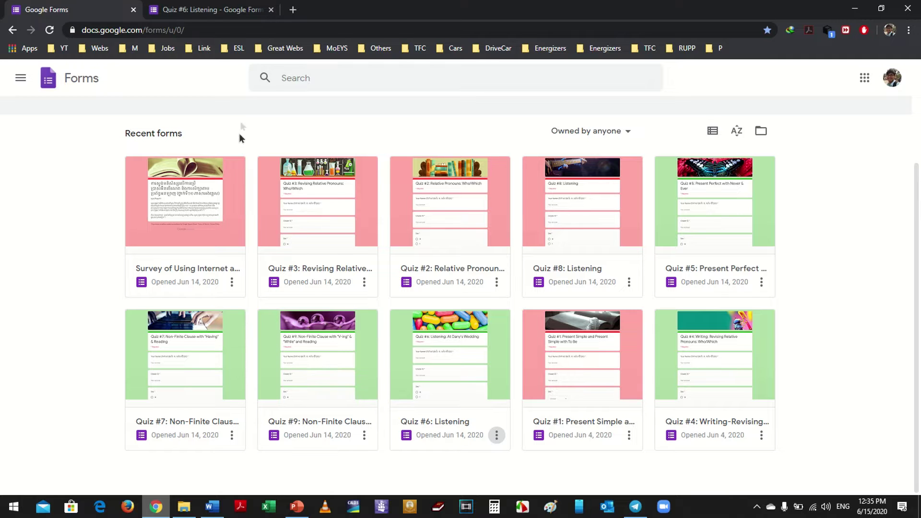
Switch to the Quiz #6: Listening form and look over its questions and sections.
{"action": "left_click", "coordinate": [234, 9]}
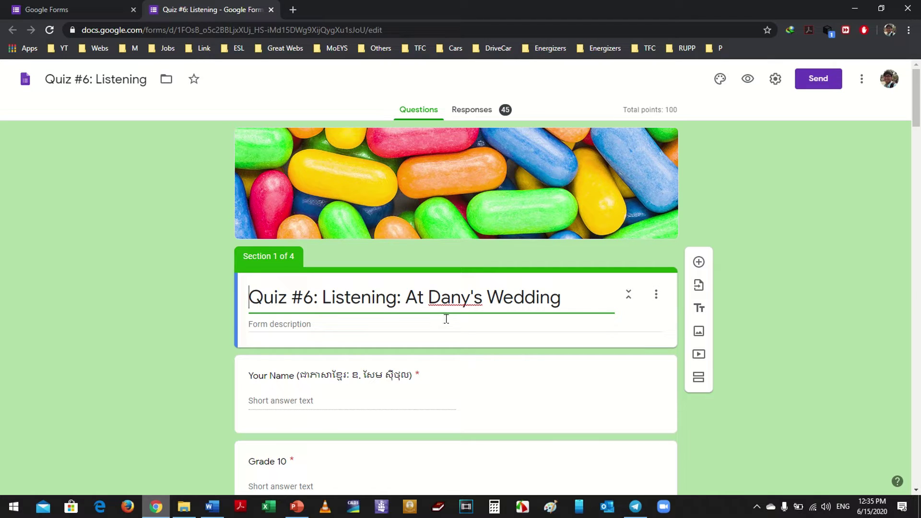
{"action": "scroll", "coordinate": [446, 319], "scroll_direction": "down", "scroll_amount": 8}
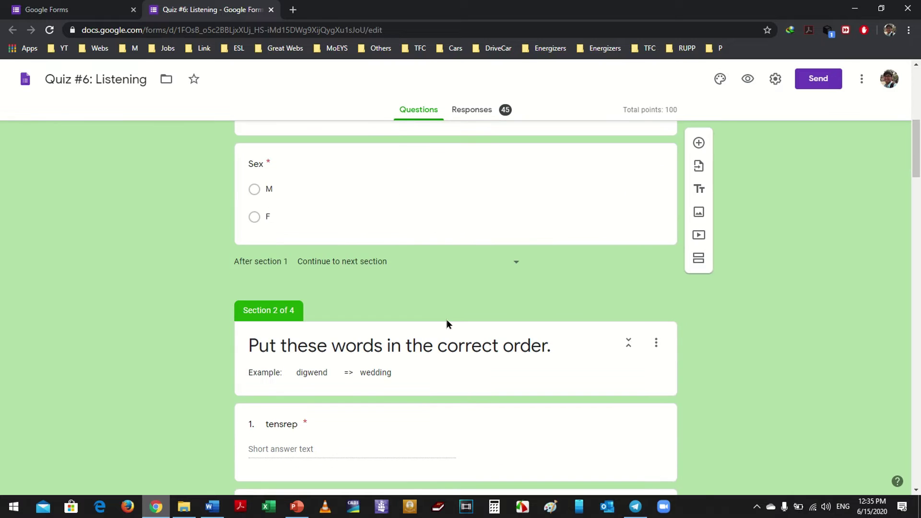
{"action": "scroll", "coordinate": [446, 318], "scroll_direction": "up", "scroll_amount": 8}
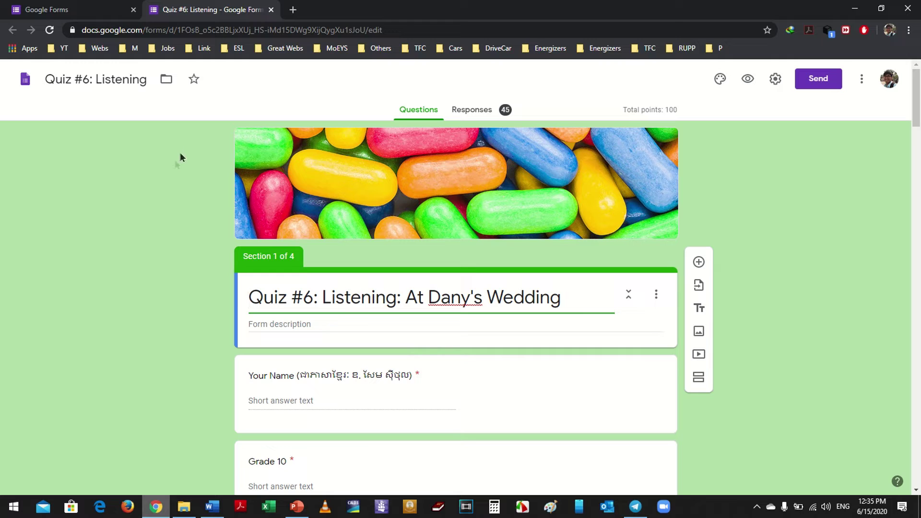
Show the quiz's responses and turn accepting responses on and back off.
{"action": "left_click", "coordinate": [470, 112]}
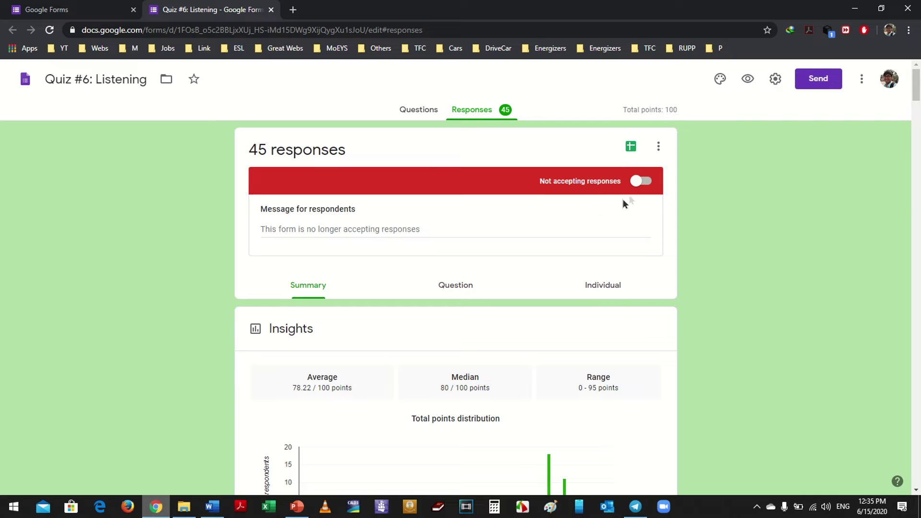
{"action": "left_click", "coordinate": [642, 181]}
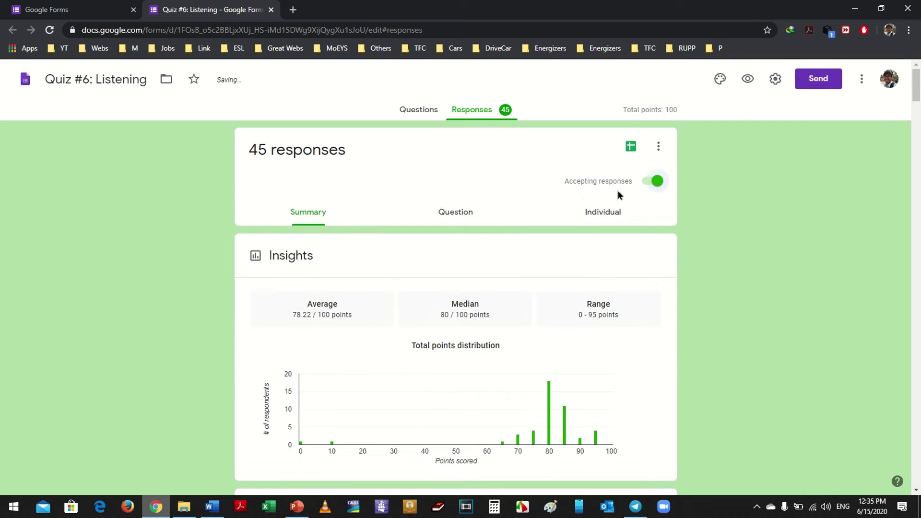
{"action": "left_click", "coordinate": [652, 182]}
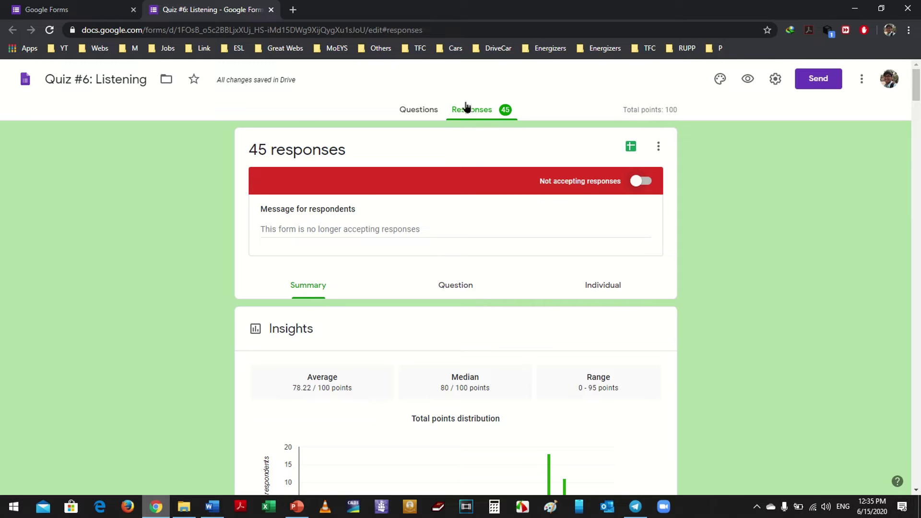
Open the quiz's linked response spreadsheet and review the submitted rows from first to last.
{"action": "left_click", "coordinate": [630, 146]}
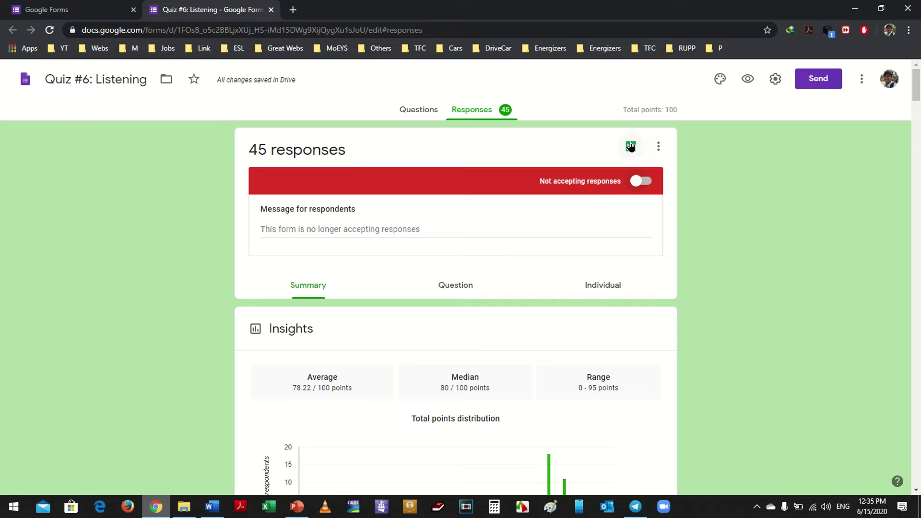
{"action": "left_click", "coordinate": [630, 146]}
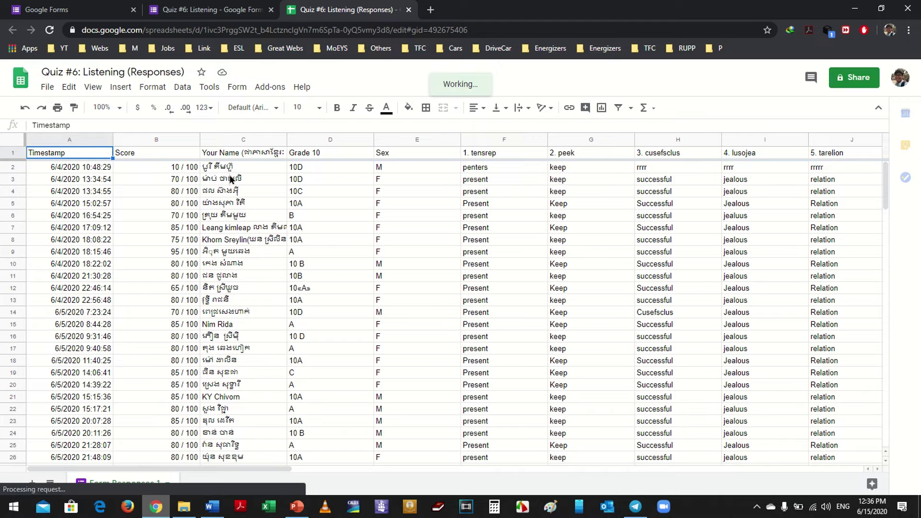
{"action": "scroll", "coordinate": [198, 225], "scroll_direction": "down", "scroll_amount": 6}
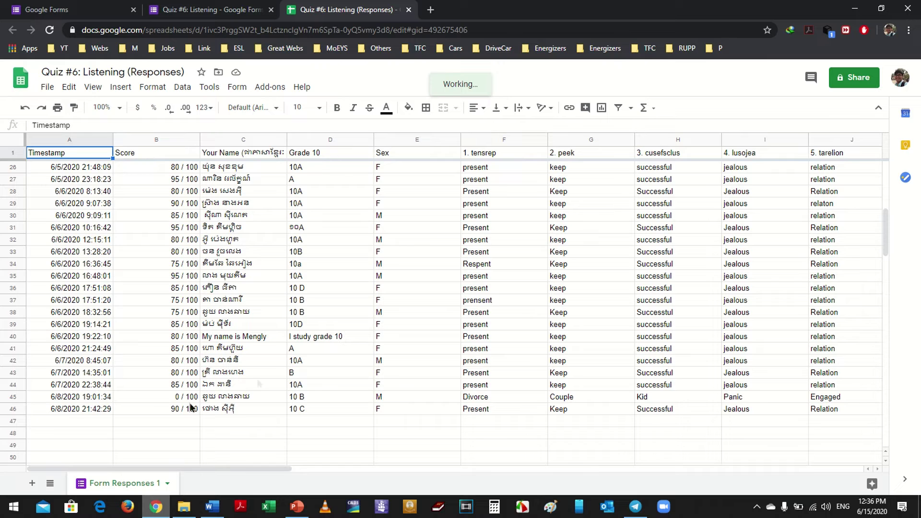
{"action": "scroll", "coordinate": [265, 355], "scroll_direction": "up", "scroll_amount": 4}
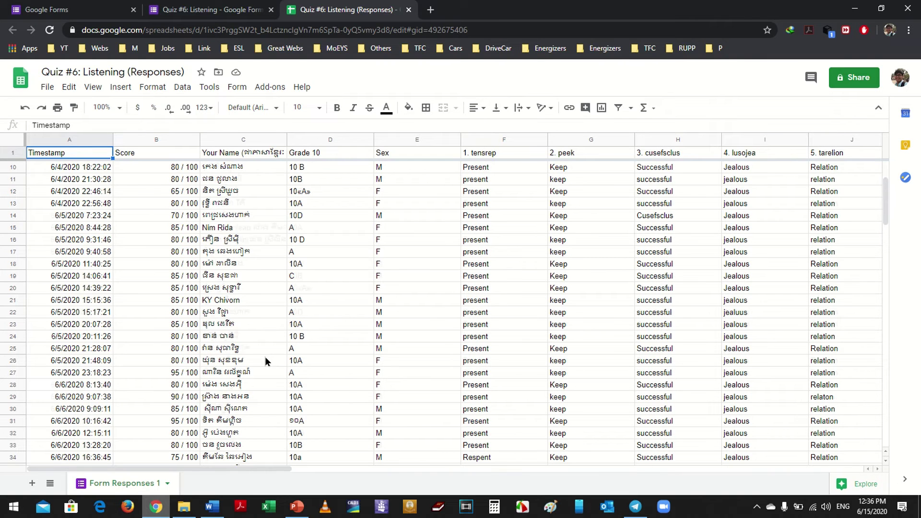
{"action": "scroll", "coordinate": [265, 356], "scroll_direction": "up", "scroll_amount": 2}
{"action": "scroll", "coordinate": [265, 356], "scroll_direction": "down", "scroll_amount": 6}
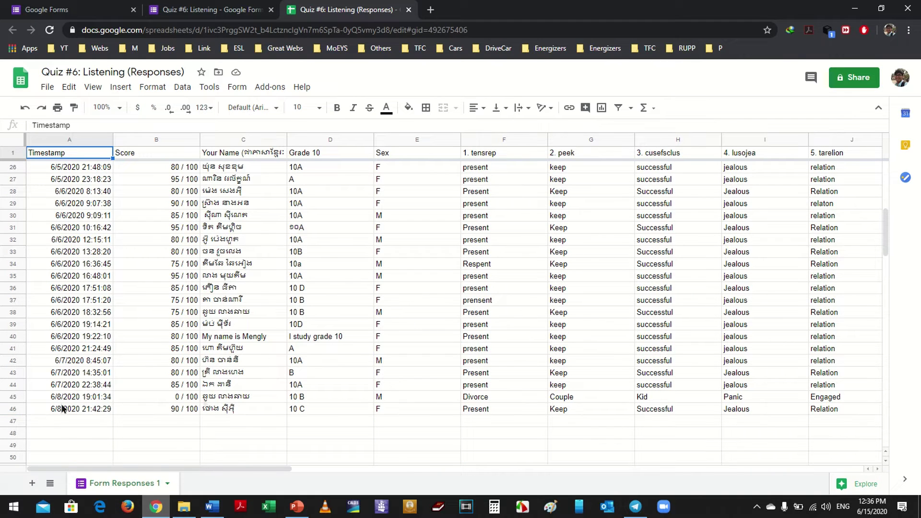
{"action": "scroll", "coordinate": [224, 399], "scroll_direction": "up", "scroll_amount": 6}
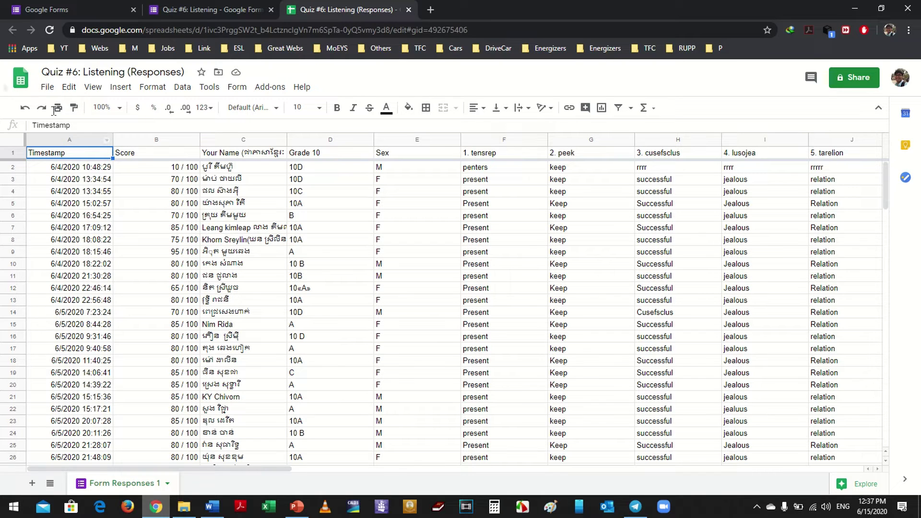
Make a copy of the spreadsheet as Copy of Quiz #6: Listening (Responses) in the Online Class Quiz folder.
{"action": "left_click", "coordinate": [47, 88]}
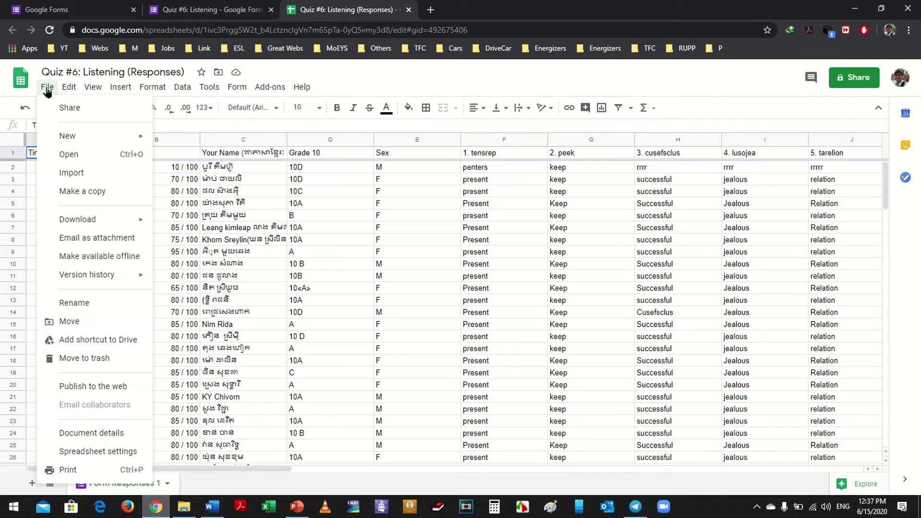
{"action": "left_click", "coordinate": [93, 194]}
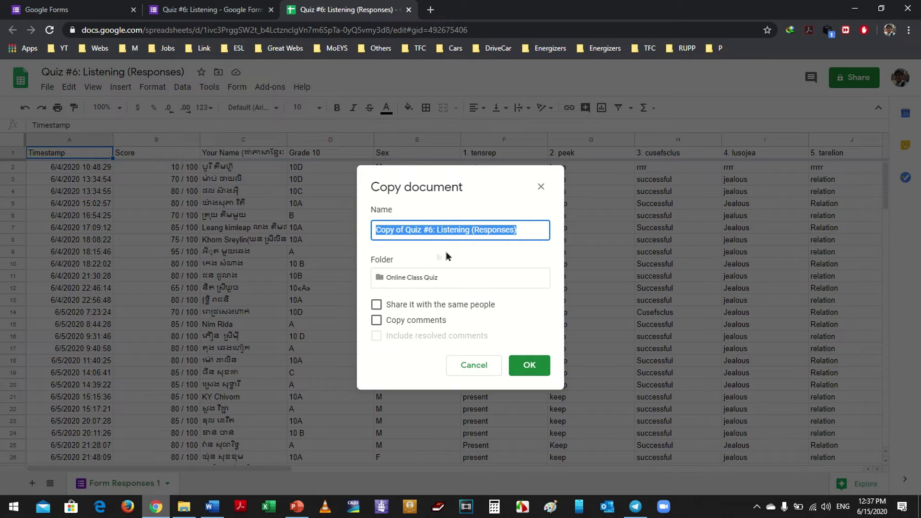
{"action": "left_click", "coordinate": [529, 367]}
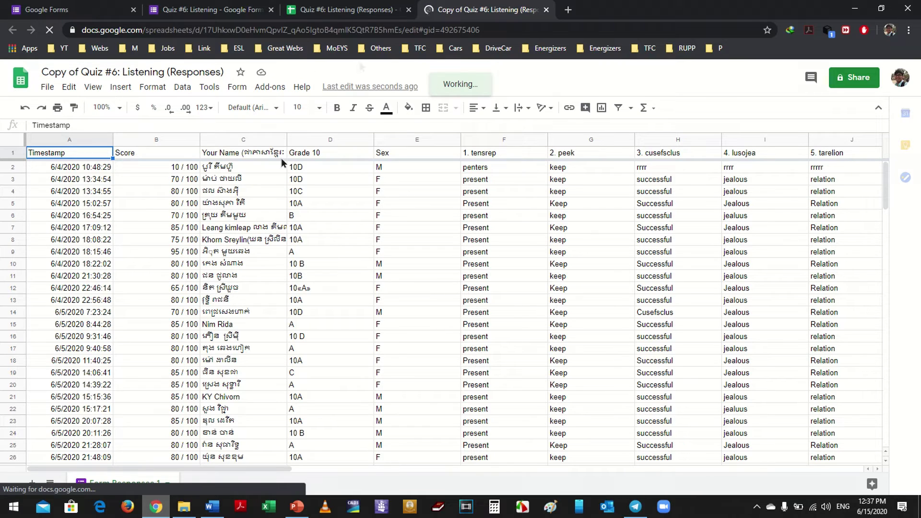
{"action": "left_click", "coordinate": [353, 10]}
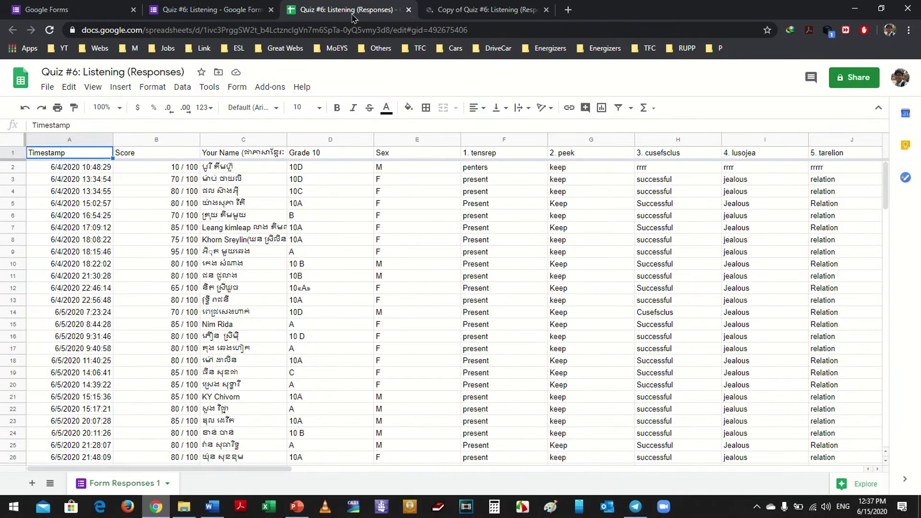
{"action": "left_click", "coordinate": [464, 8]}
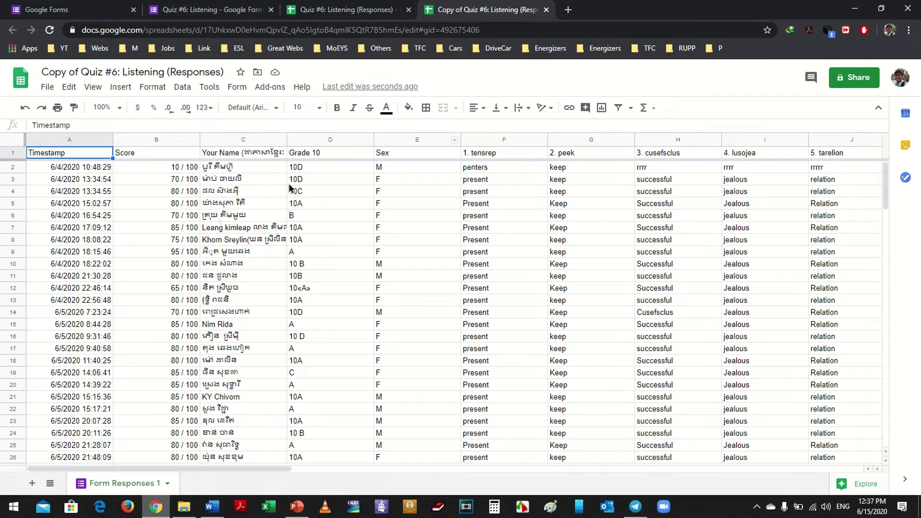
Share the copied spreadsheet with anyone with the link as Editor and copy its sharing link.
{"action": "left_click", "coordinate": [852, 80]}
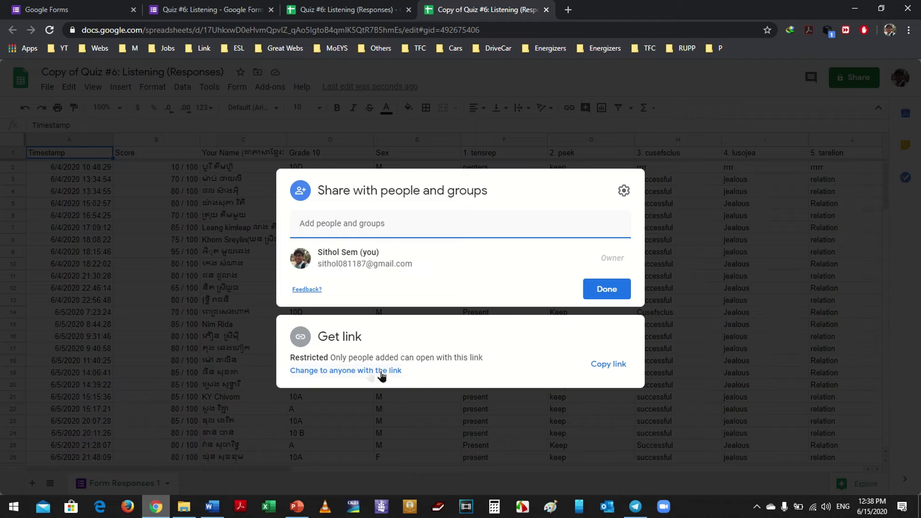
{"action": "left_click", "coordinate": [358, 371]}
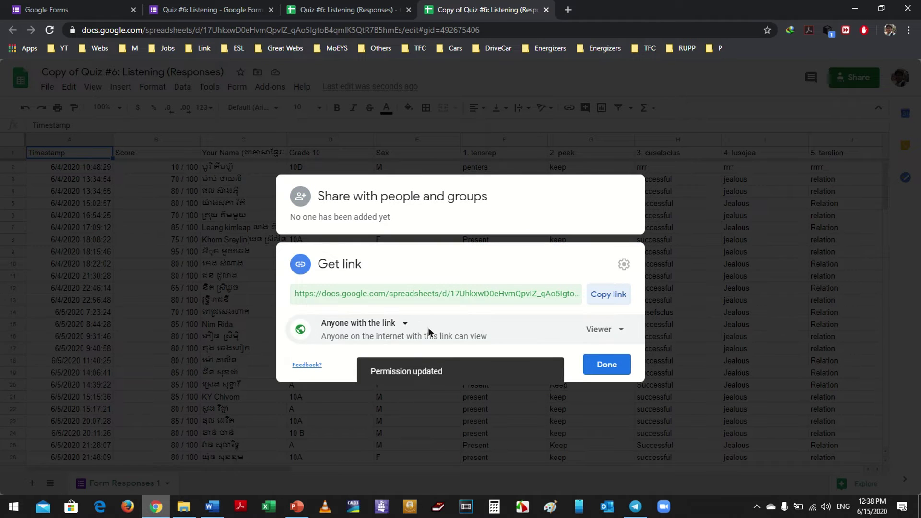
{"action": "left_click", "coordinate": [622, 335]}
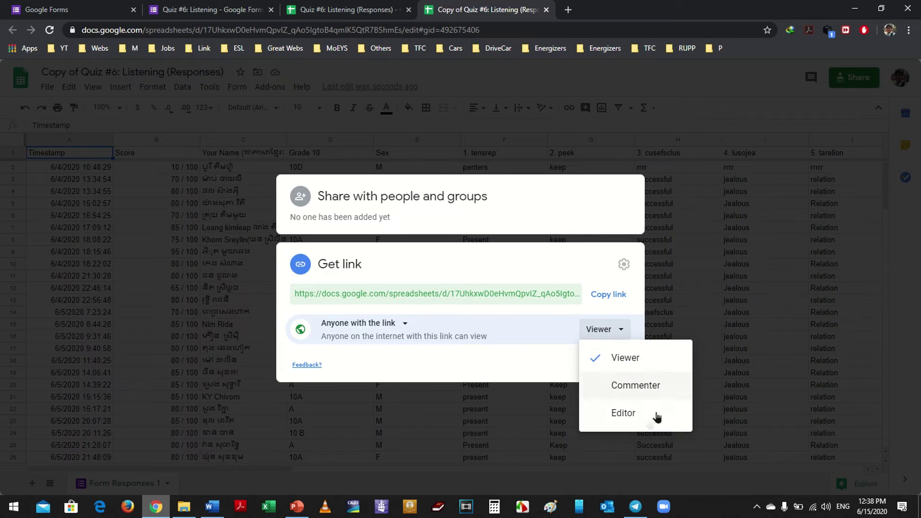
{"action": "left_click", "coordinate": [624, 413]}
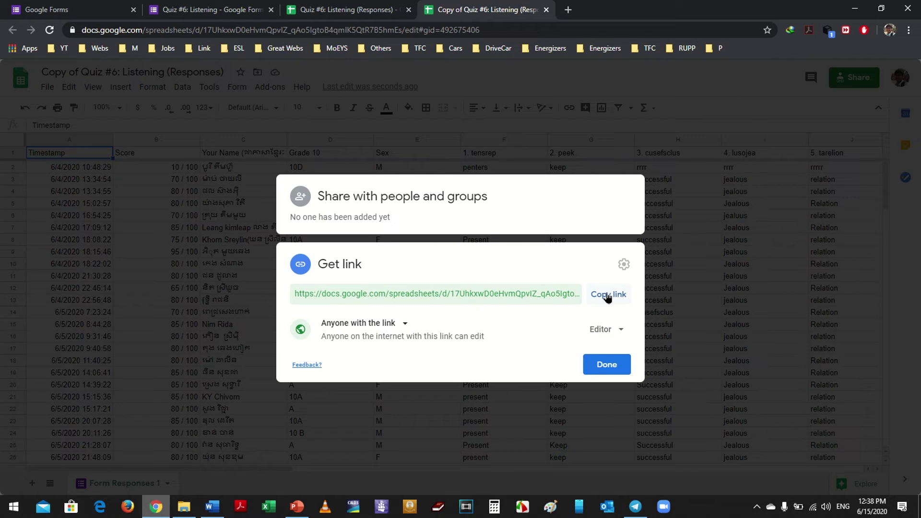
{"action": "left_click", "coordinate": [490, 294]}
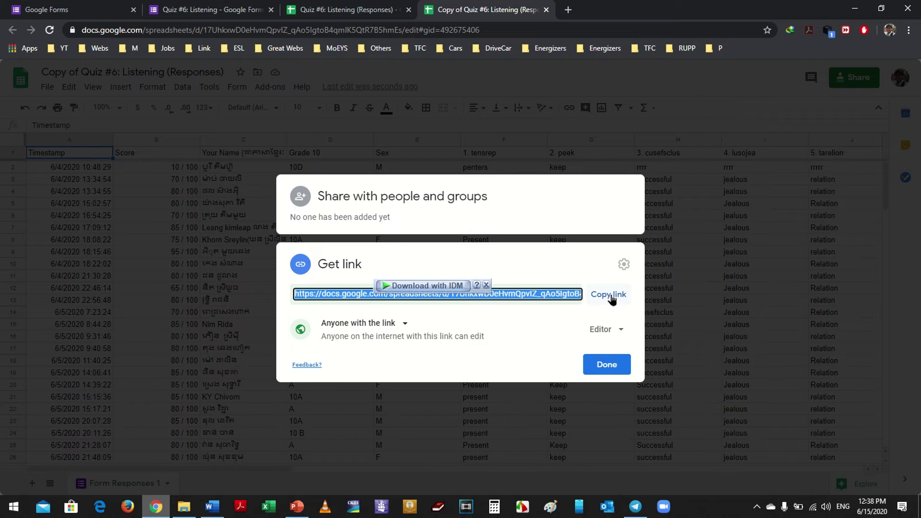
{"action": "left_click", "coordinate": [610, 296]}
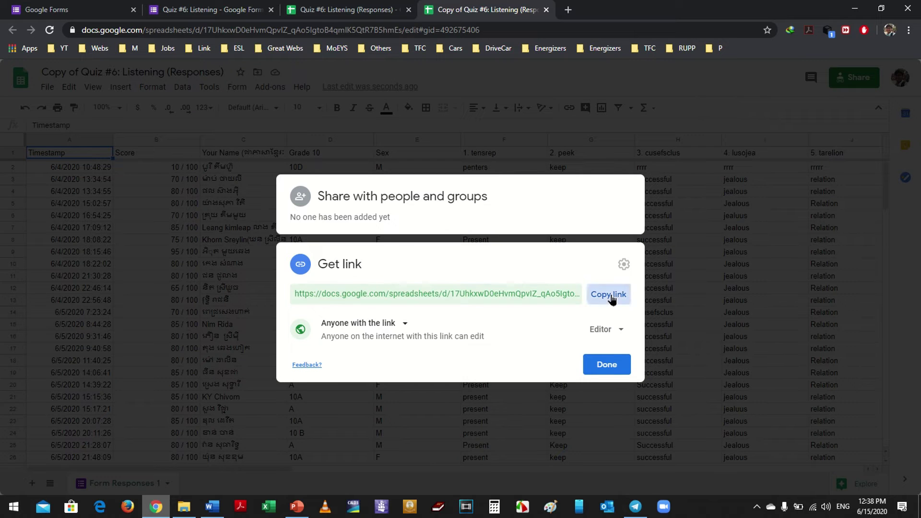
{"action": "left_click", "coordinate": [606, 366]}
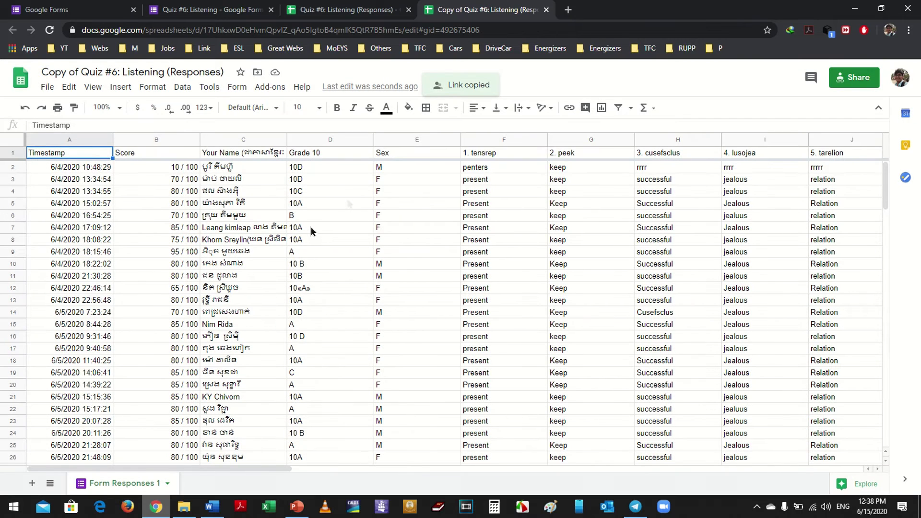
Paste the sharing link into a new browser tab's address and replace its edit?usp=sharing ending with copy.
{"action": "left_click", "coordinate": [569, 10]}
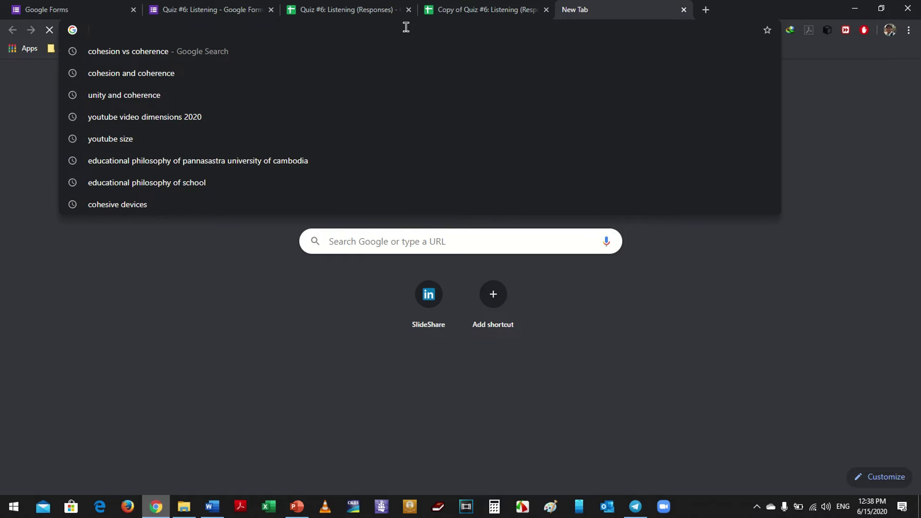
{"action": "right_click", "coordinate": [405, 28]}
{"action": "left_click", "coordinate": [434, 103]}
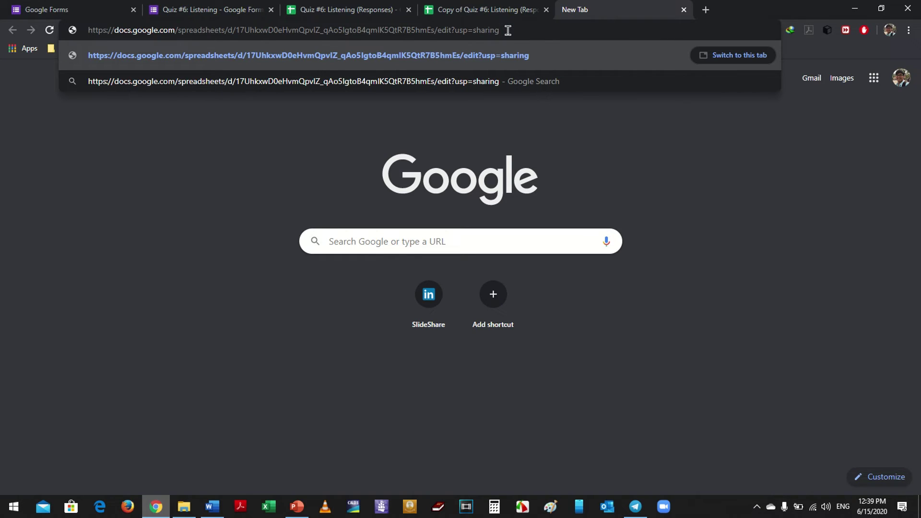
{"action": "left_click_drag", "start_coordinate": [498, 29], "coordinate": [446, 28]}
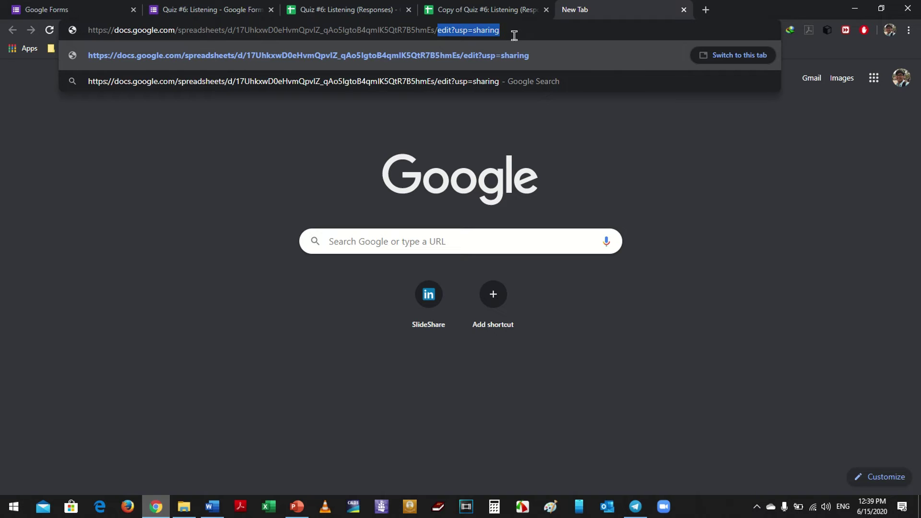
{"action": "type", "text": "cop"}
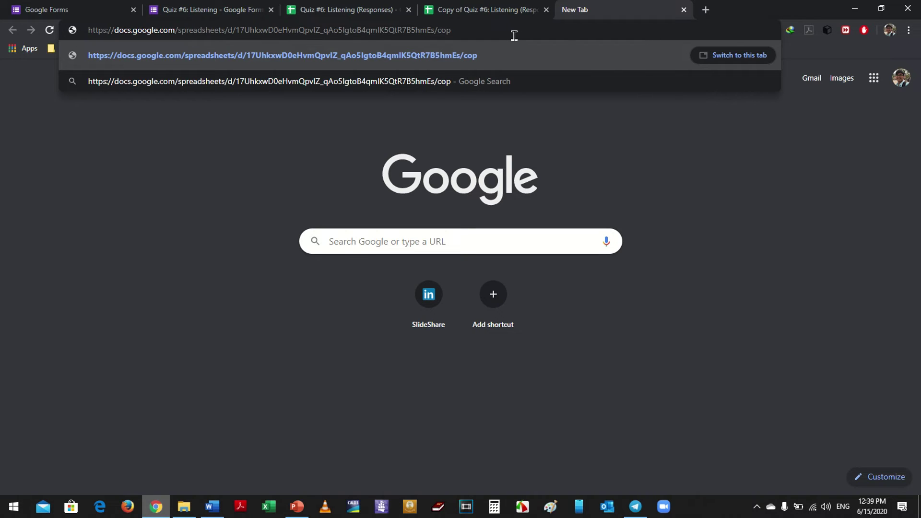
{"action": "type", "text": "y"}
Copy the entire modified spreadsheet link ending in /copy.
{"action": "left_click_drag", "start_coordinate": [472, 30], "coordinate": [90, 33]}
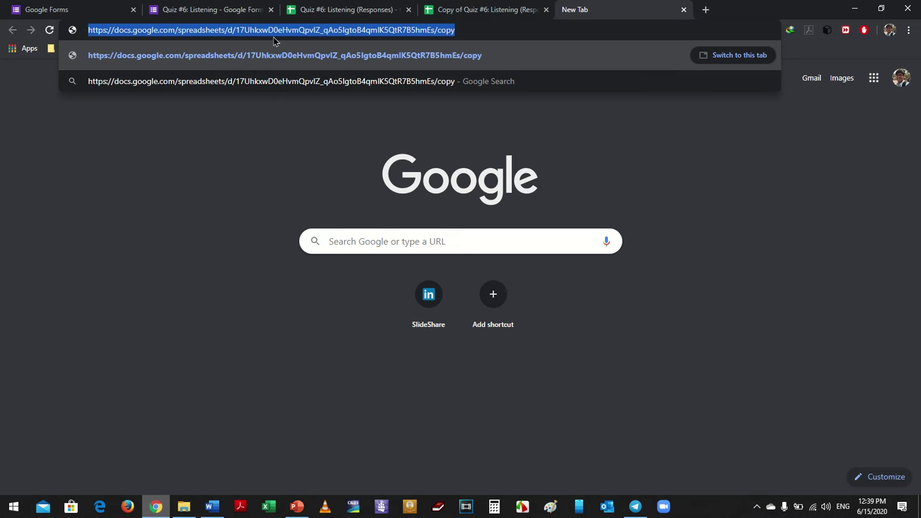
{"action": "right_click", "coordinate": [385, 29]}
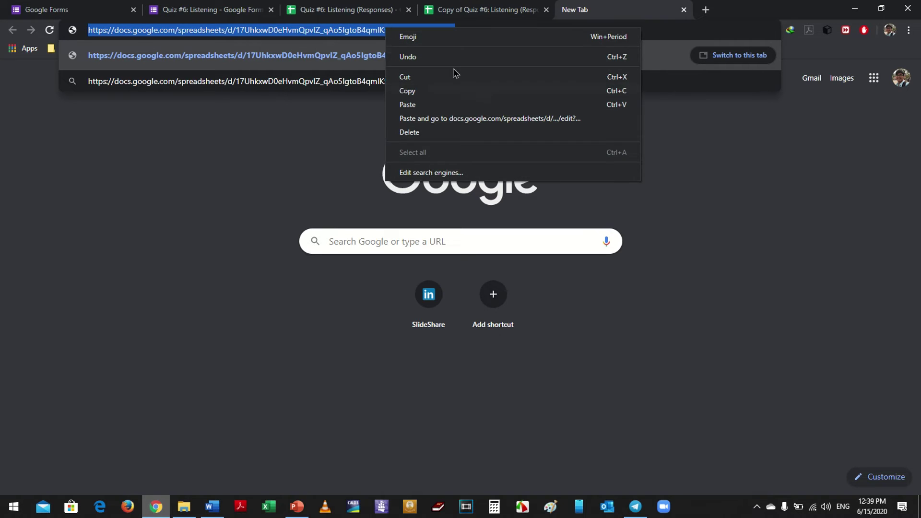
{"action": "left_click", "coordinate": [414, 91]}
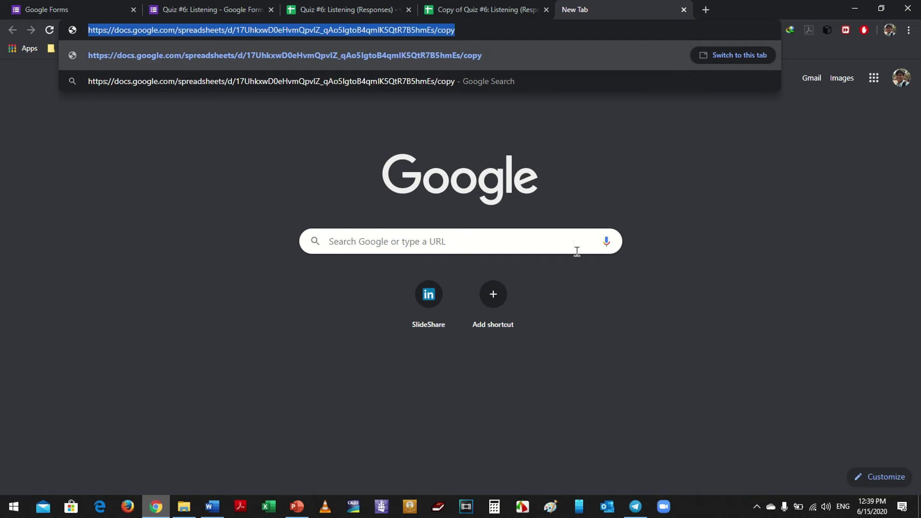
Switch to Telegram, find the intended contact's chat, and send the copied spreadsheet link ending in /copy.
{"action": "left_click", "coordinate": [639, 501]}
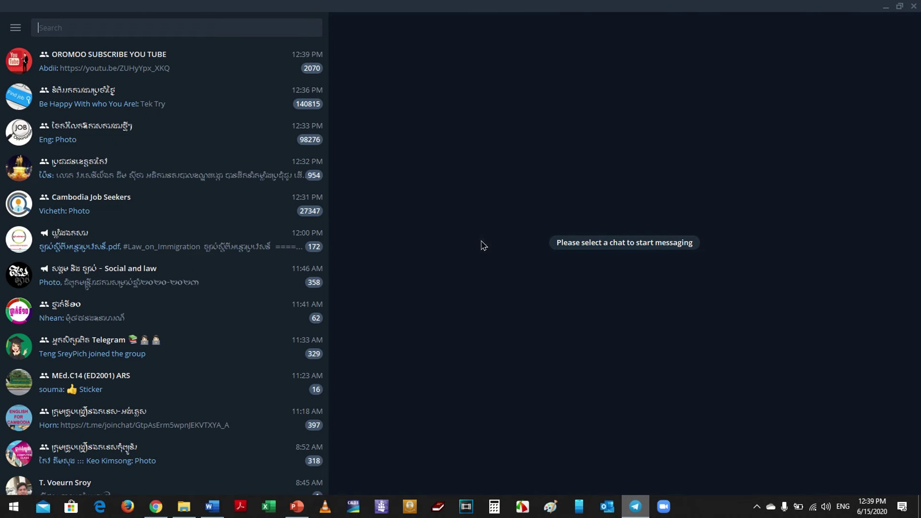
{"action": "type", "text": "sa"}
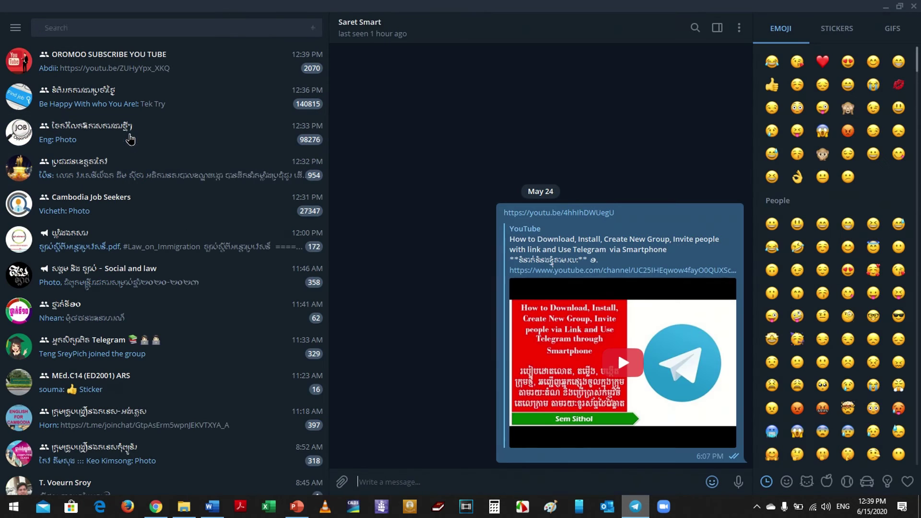
{"action": "left_click", "coordinate": [129, 136]}
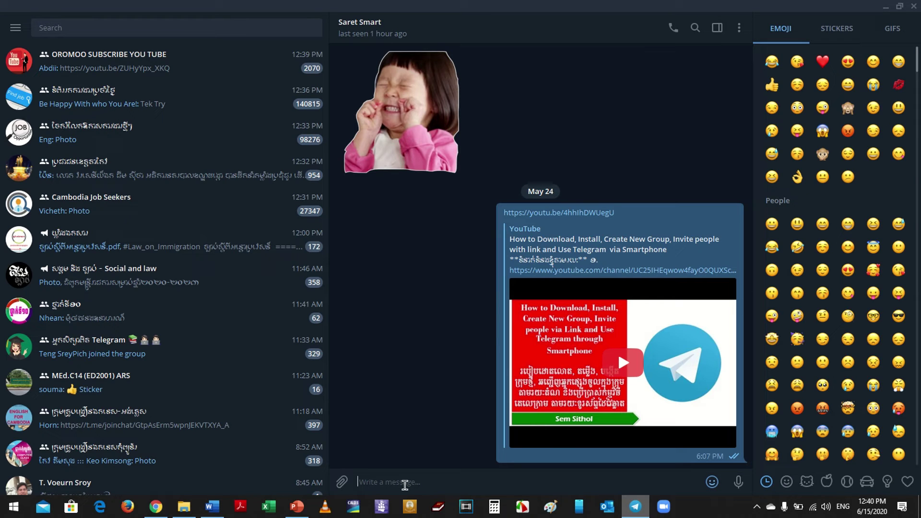
{"action": "right_click", "coordinate": [406, 483]}
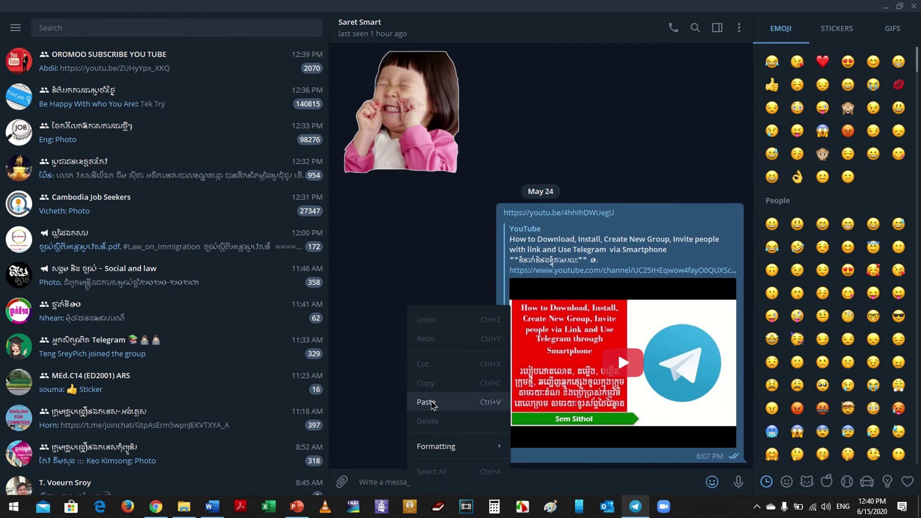
{"action": "left_click", "coordinate": [432, 404]}
{"action": "left_click", "coordinate": [739, 482]}
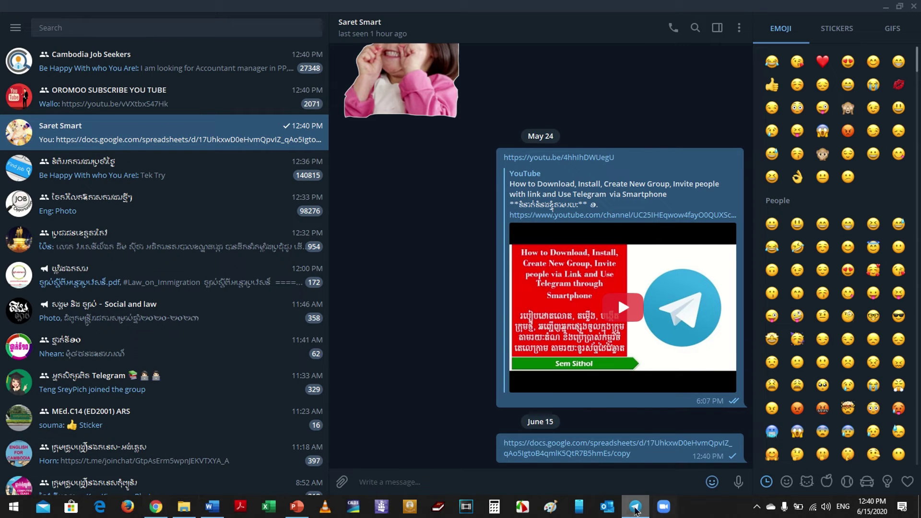
Switch back to Chrome and load the spreadsheet link ending in /copy, checking it against the link sent on Telegram.
{"action": "left_click", "coordinate": [634, 501]}
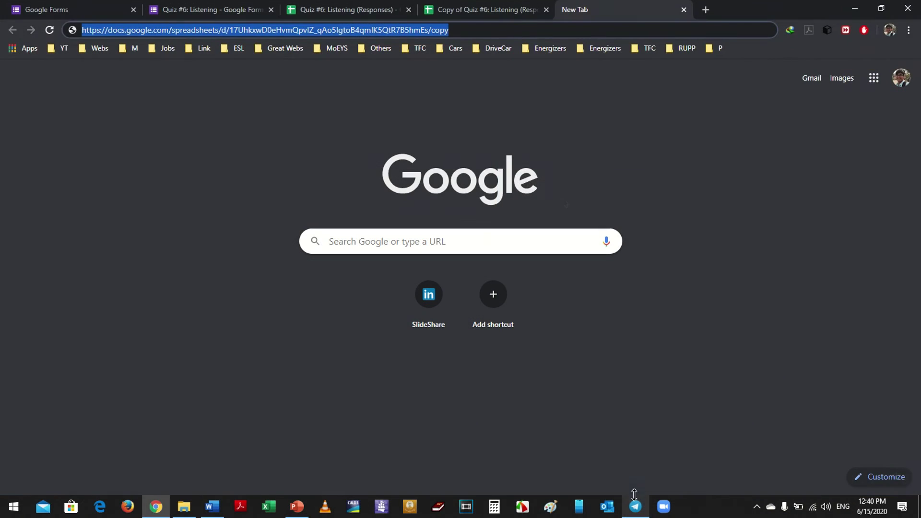
{"action": "left_click", "coordinate": [492, 32]}
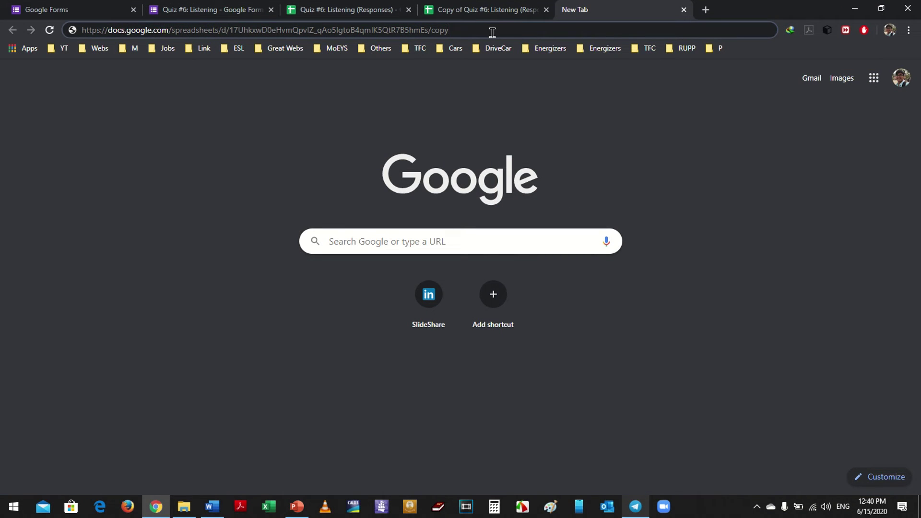
{"action": "key", "text": "Return"}
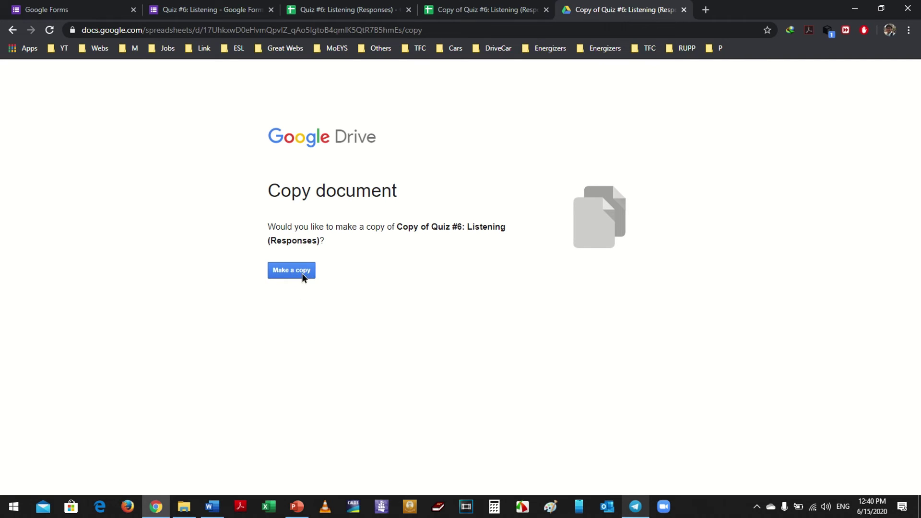
{"action": "left_click", "coordinate": [635, 506]}
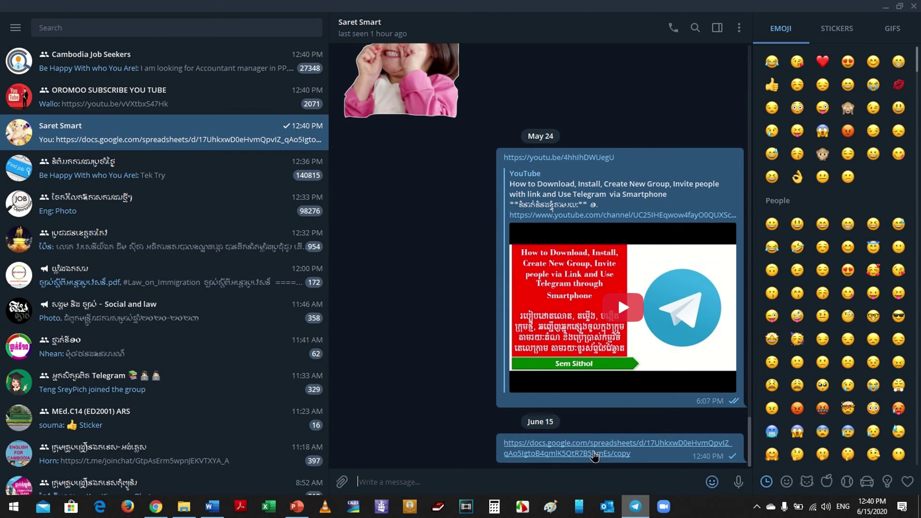
{"action": "left_click", "coordinate": [641, 515]}
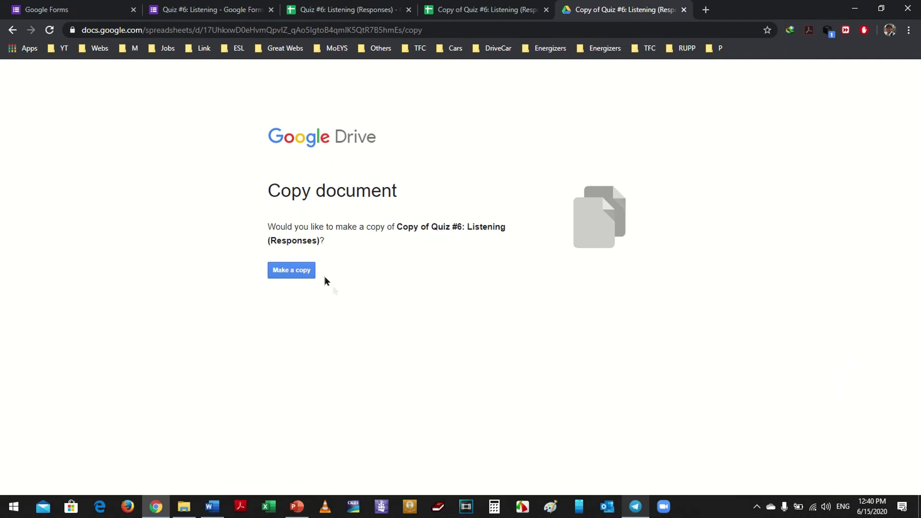
Make a copy of the Copy of Quiz #6: Listening (Responses) spreadsheet and open its linked form for editing.
{"action": "left_click", "coordinate": [289, 271]}
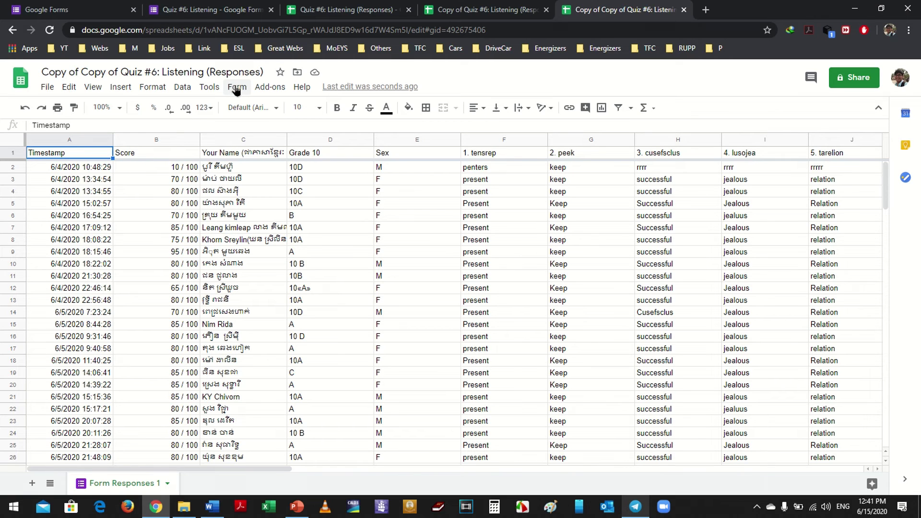
{"action": "left_click", "coordinate": [237, 91]}
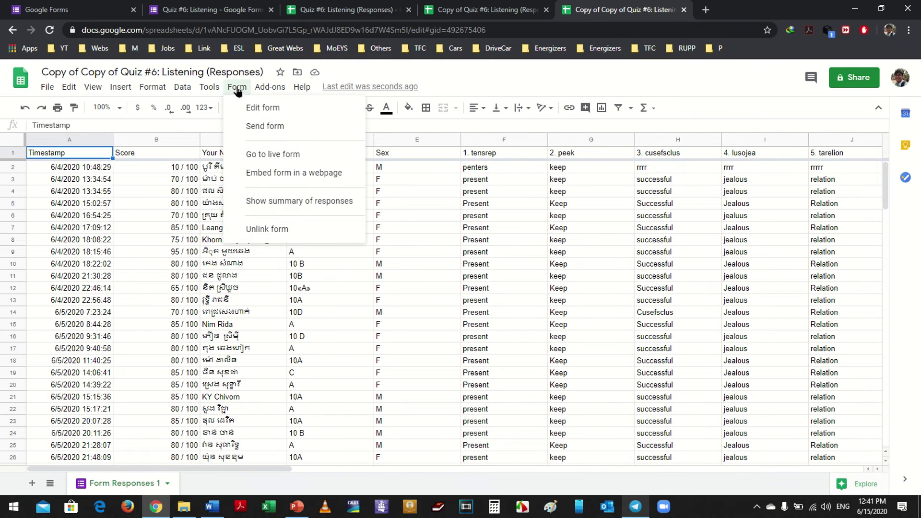
{"action": "left_click", "coordinate": [267, 110]}
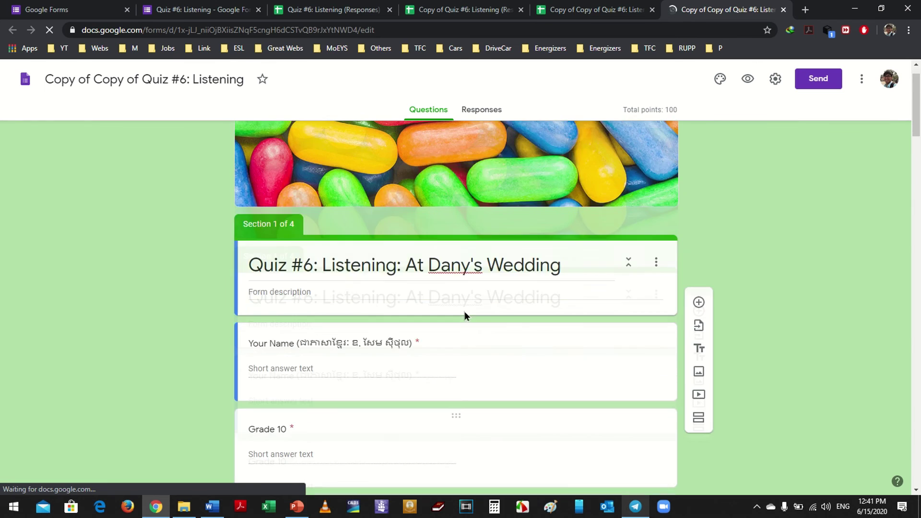
Examine the copied form's editable title and its Grade 10 question in the first section.
{"action": "left_click", "coordinate": [561, 300]}
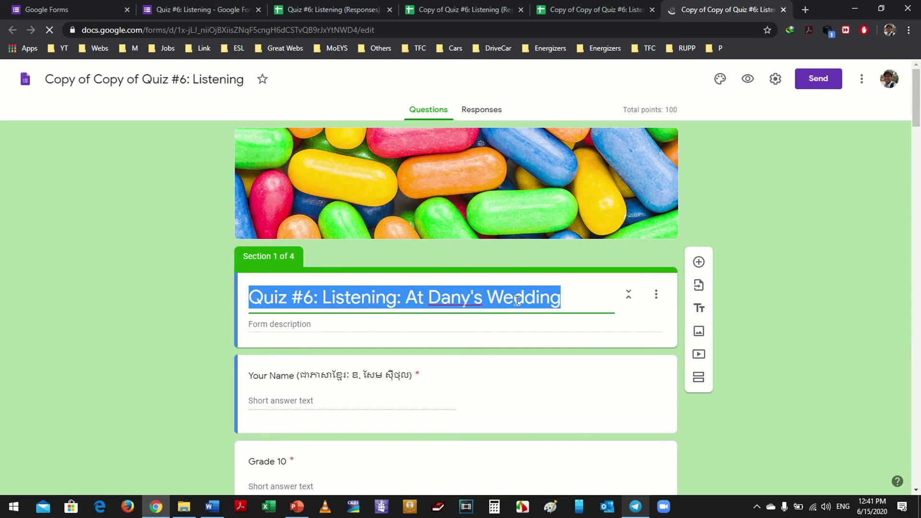
{"action": "left_click", "coordinate": [416, 297]}
{"action": "scroll", "coordinate": [409, 374], "scroll_direction": "down", "scroll_amount": 4}
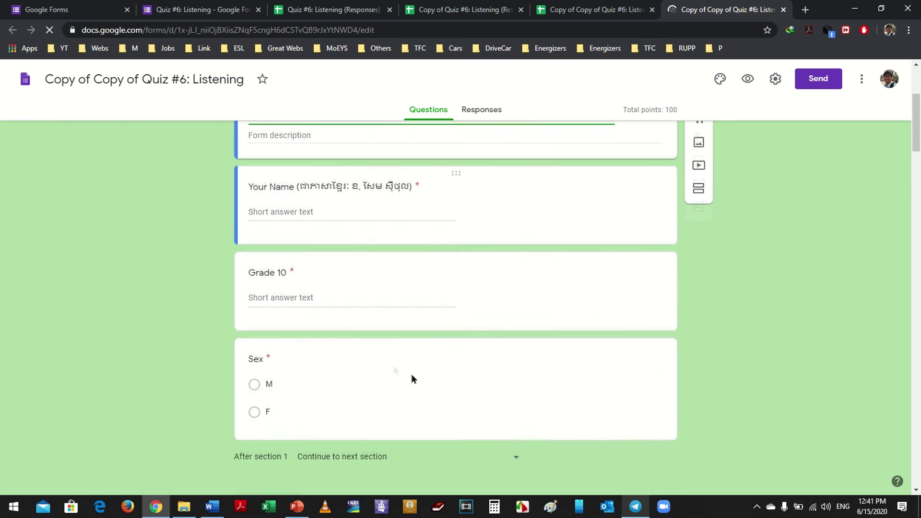
{"action": "left_click", "coordinate": [283, 265]}
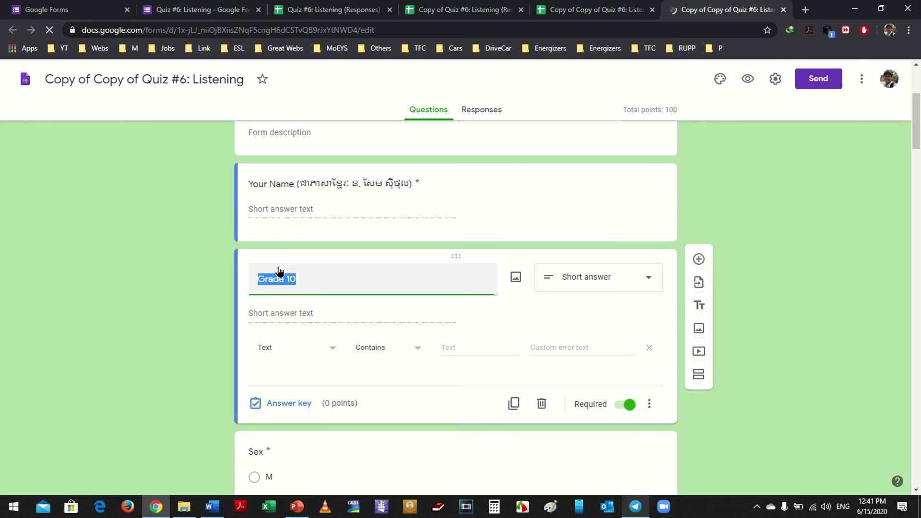
{"action": "scroll", "coordinate": [365, 298], "scroll_direction": "up", "scroll_amount": 4}
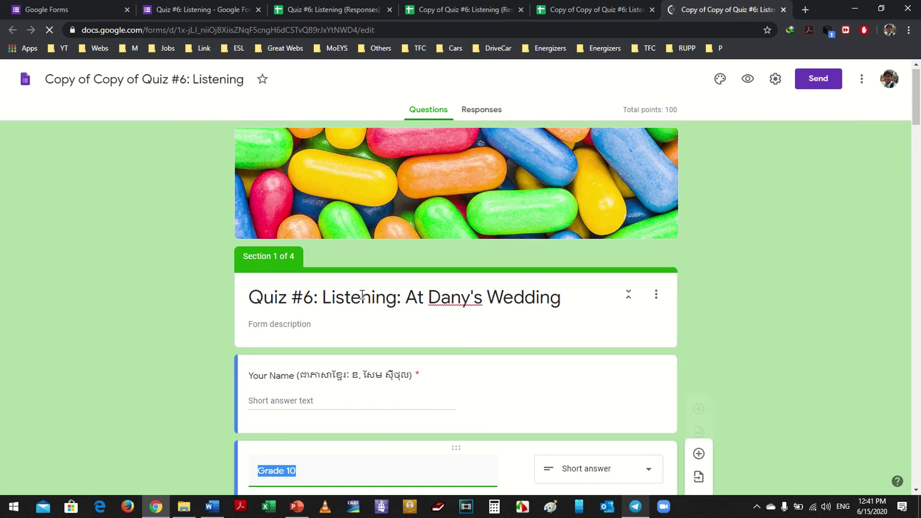
{"action": "left_click", "coordinate": [417, 306]}
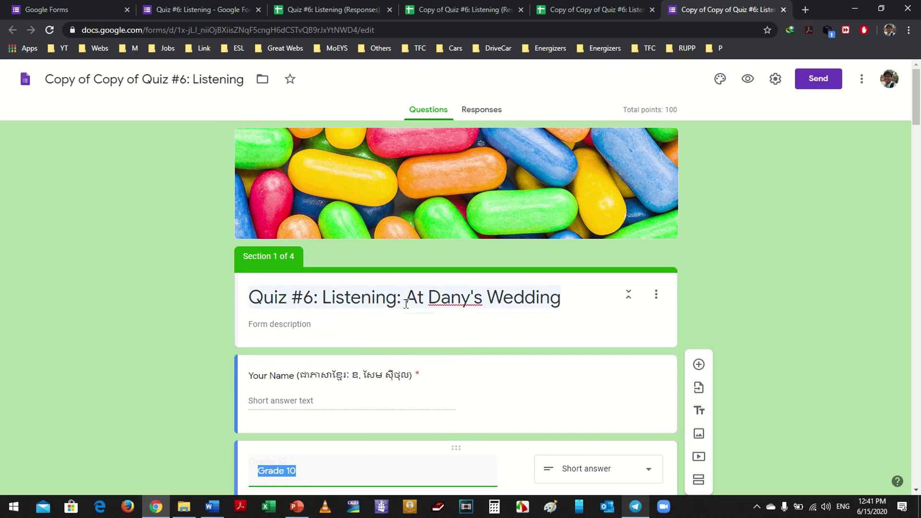
{"action": "left_click", "coordinate": [574, 303]}
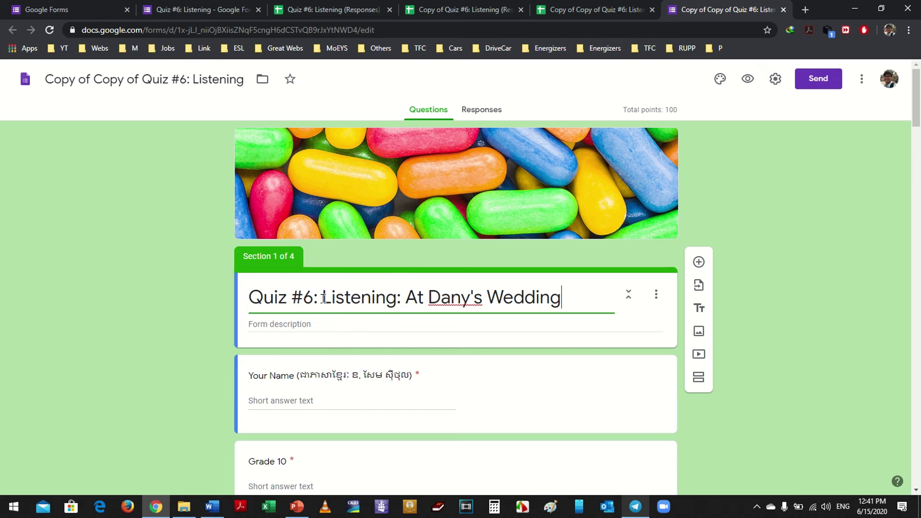
{"action": "left_click", "coordinate": [584, 321]}
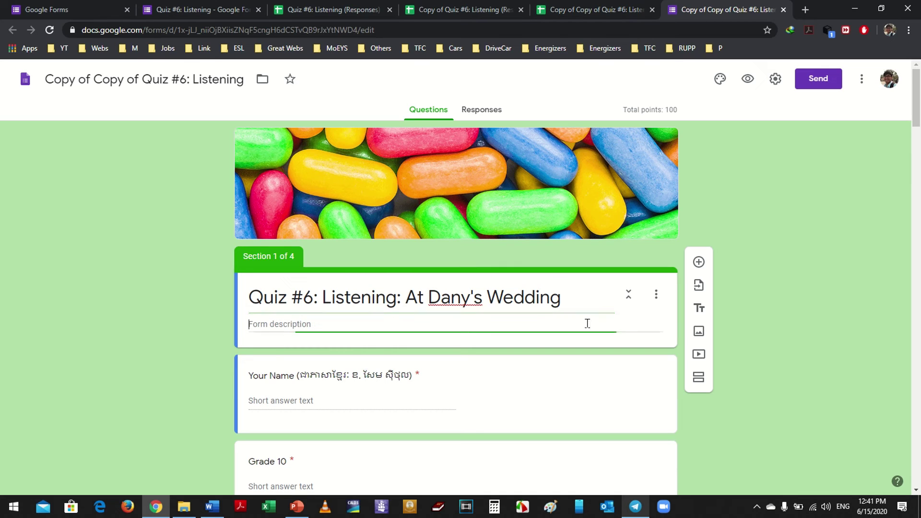
{"action": "triple_click", "coordinate": [579, 300]}
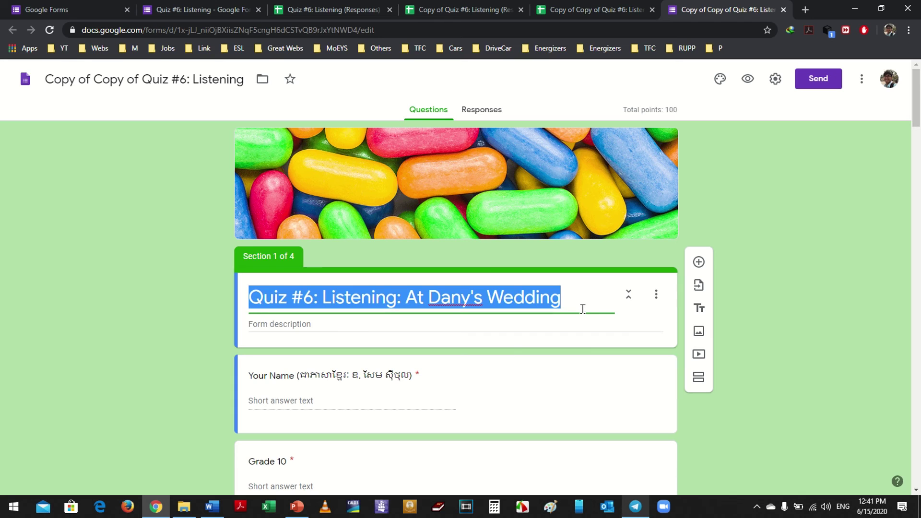
{"action": "left_click", "coordinate": [190, 288]}
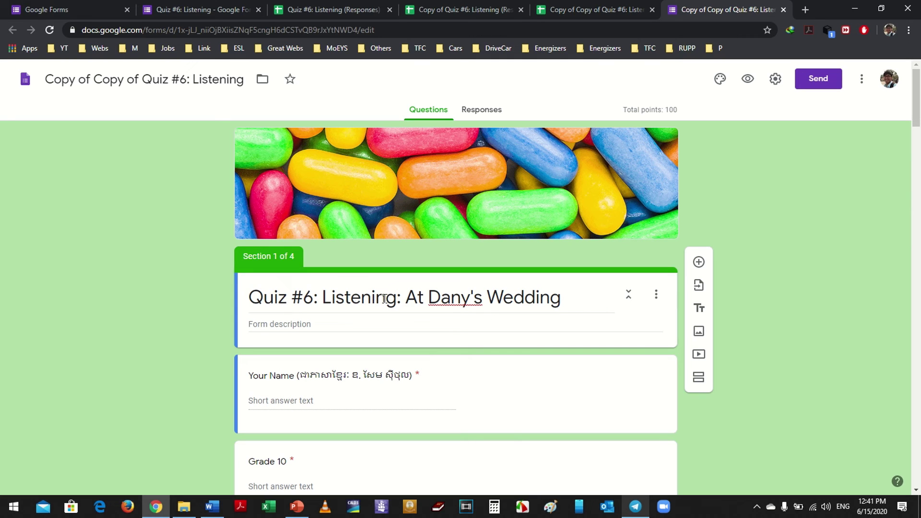
{"action": "triple_click", "coordinate": [252, 297]}
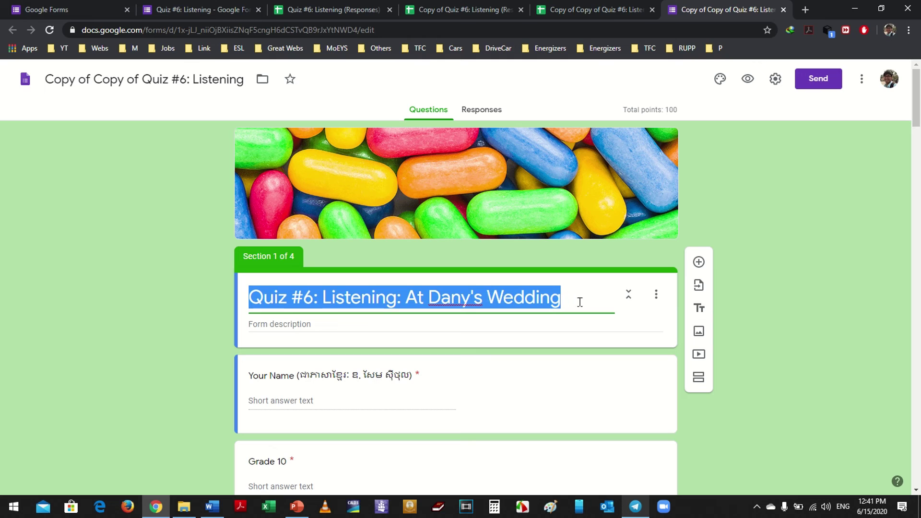
{"action": "left_click", "coordinate": [379, 302]}
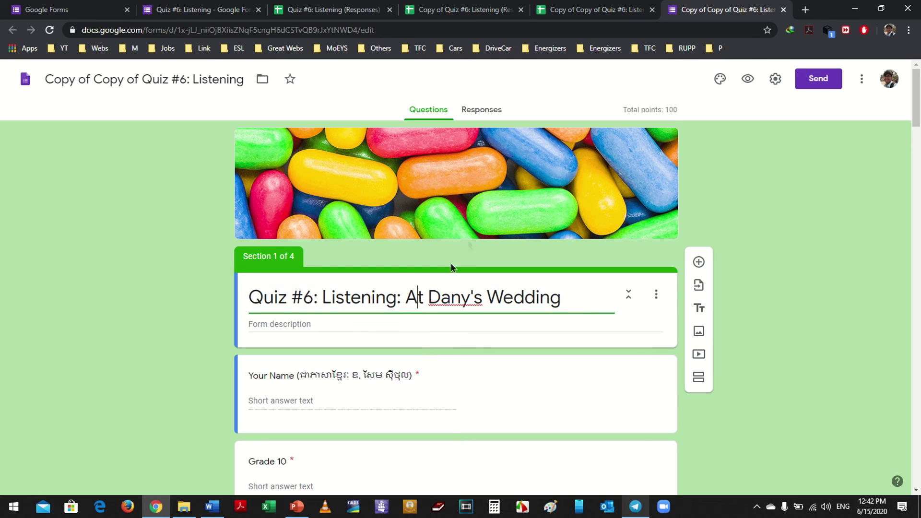
Turn on accepting responses for the copied Quiz #6: Listening form.
{"action": "left_click", "coordinate": [482, 109]}
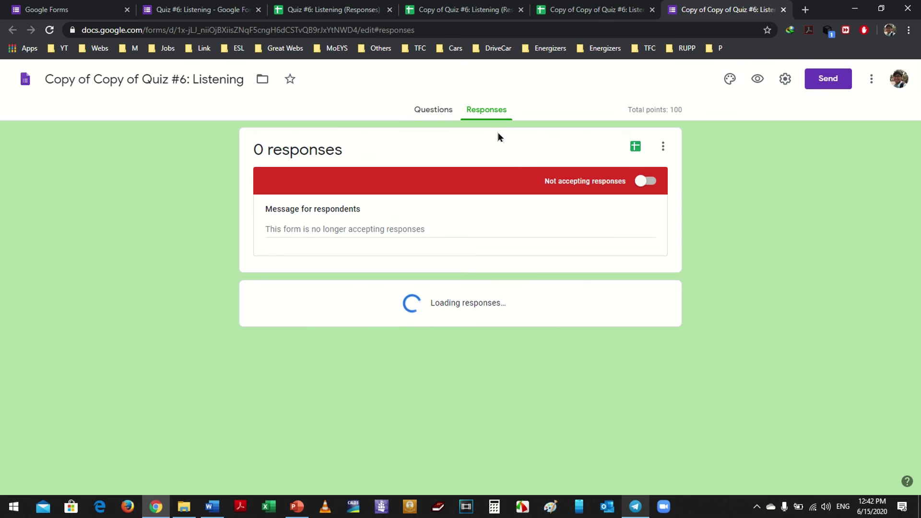
{"action": "left_click", "coordinate": [441, 114]}
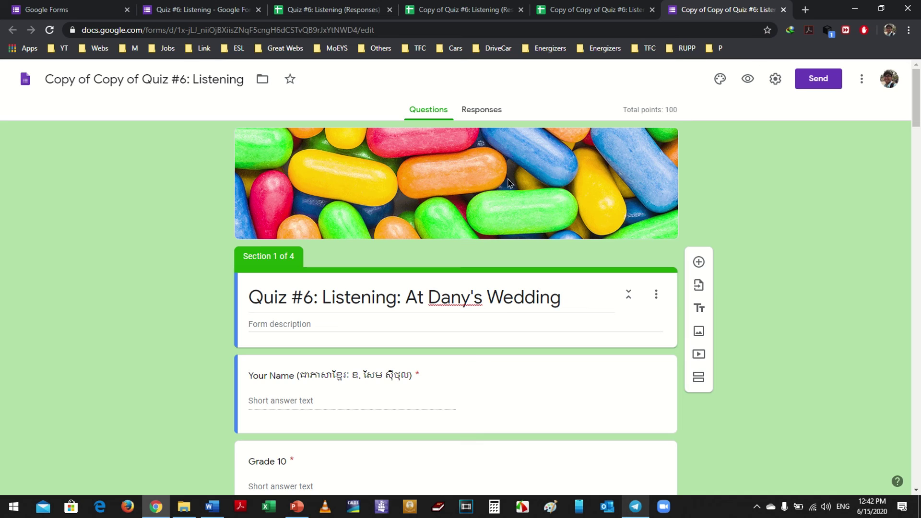
{"action": "left_click", "coordinate": [483, 110]}
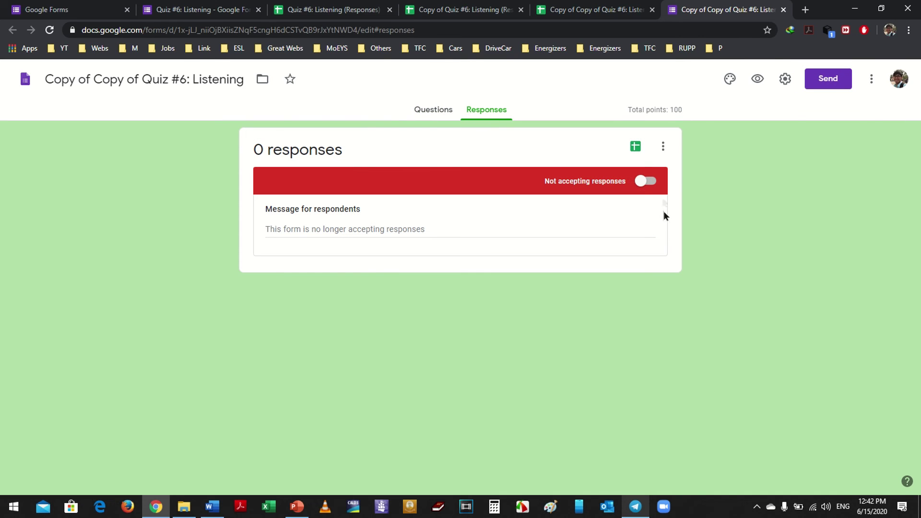
{"action": "left_click", "coordinate": [648, 182]}
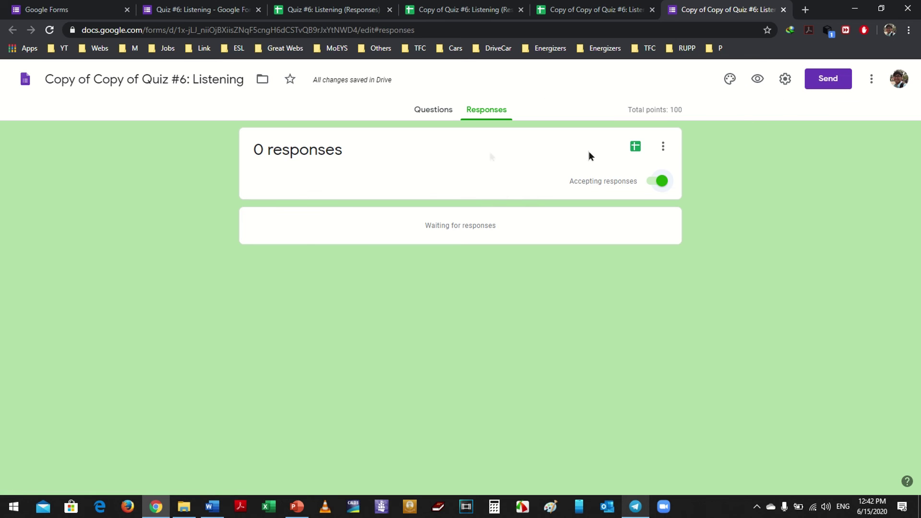
Review the copied form's questions, from the respondent details through the word-ordering items in section 2.
{"action": "left_click", "coordinate": [434, 112]}
{"action": "scroll", "coordinate": [460, 340], "scroll_direction": "down", "scroll_amount": 4}
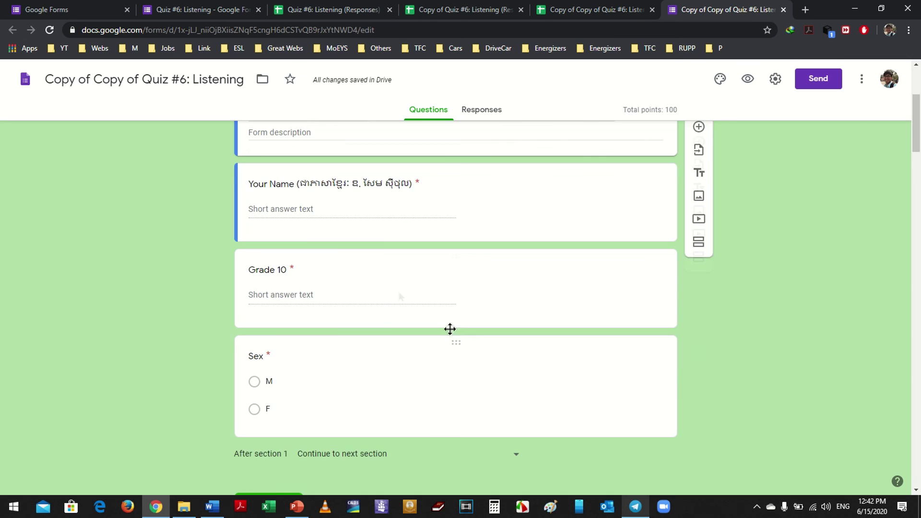
{"action": "scroll", "coordinate": [395, 278], "scroll_direction": "down", "scroll_amount": 7}
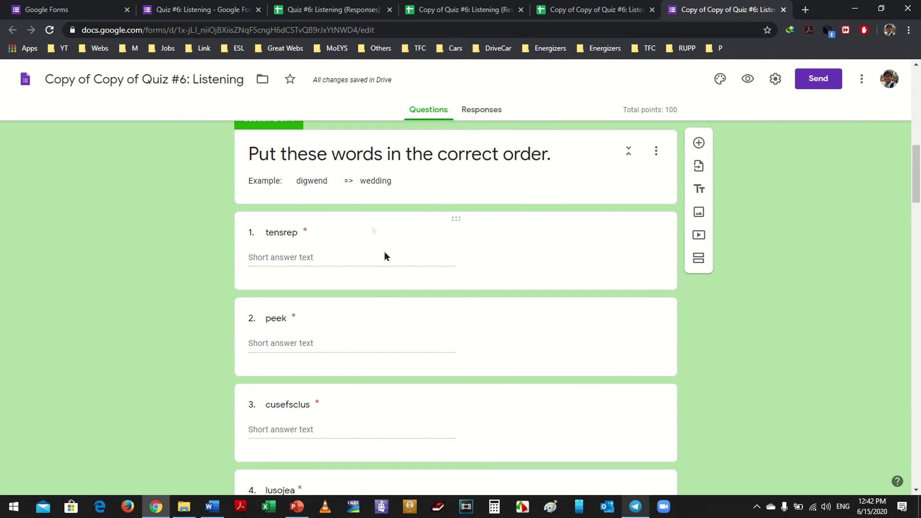
{"action": "scroll", "coordinate": [387, 292], "scroll_direction": "up", "scroll_amount": 4}
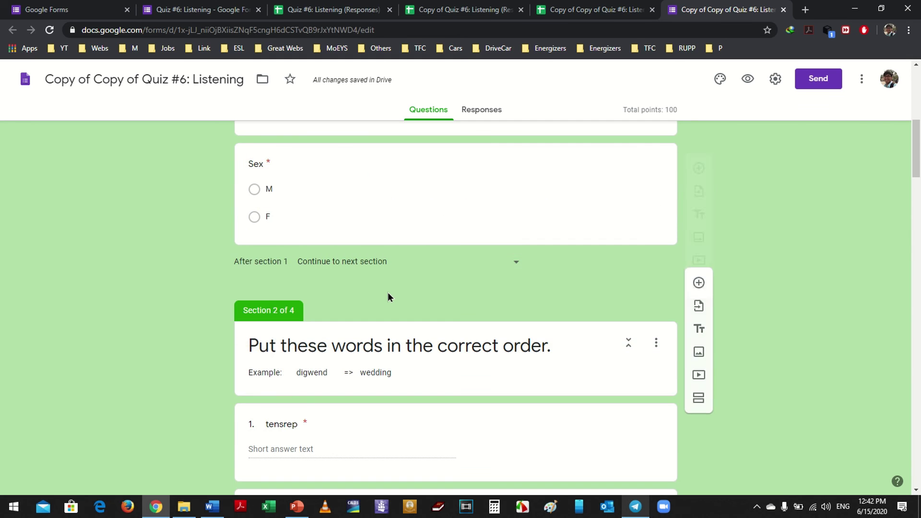
{"action": "scroll", "coordinate": [387, 292], "scroll_direction": "down", "scroll_amount": 4}
{"action": "scroll", "coordinate": [388, 293], "scroll_direction": "down", "scroll_amount": 4}
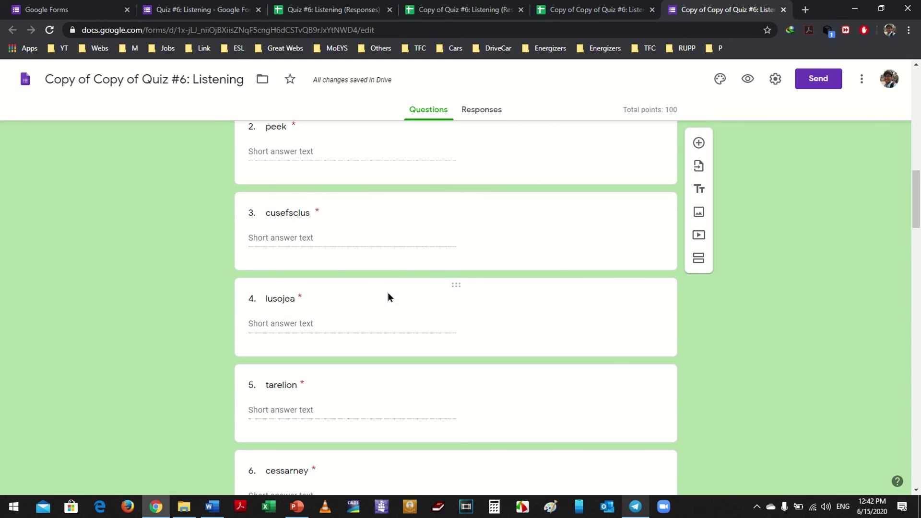
{"action": "scroll", "coordinate": [393, 280], "scroll_direction": "down", "scroll_amount": 7}
{"action": "scroll", "coordinate": [396, 309], "scroll_direction": "up", "scroll_amount": 20}
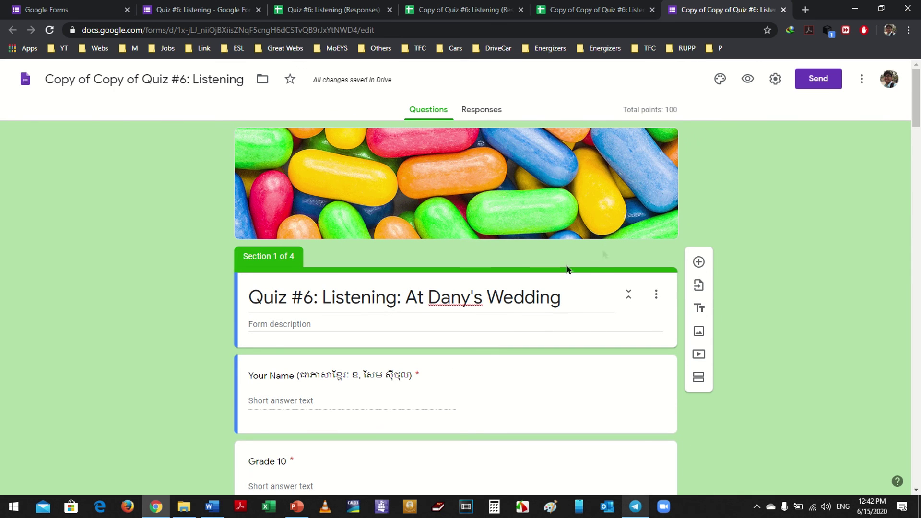
Copy the form's shortened sharing link from the send options and close the Send form dialog.
{"action": "left_click", "coordinate": [819, 79]}
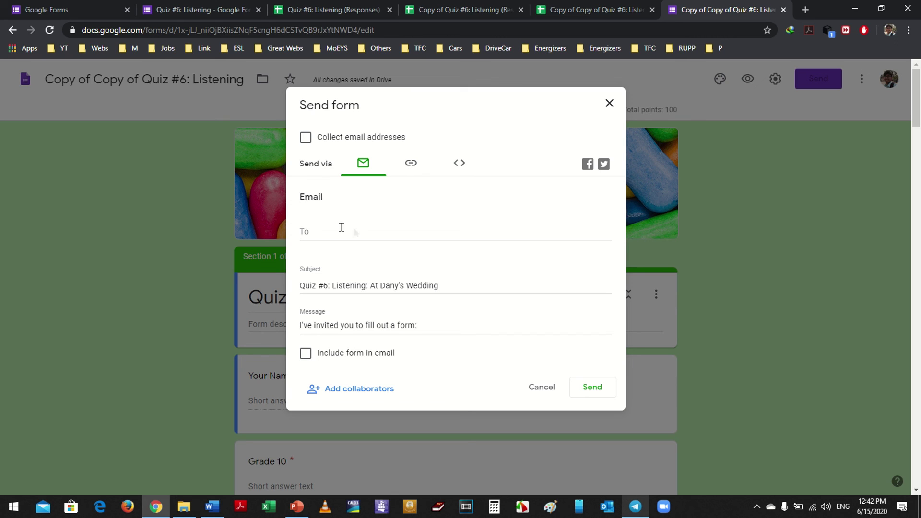
{"action": "left_click", "coordinate": [412, 166]}
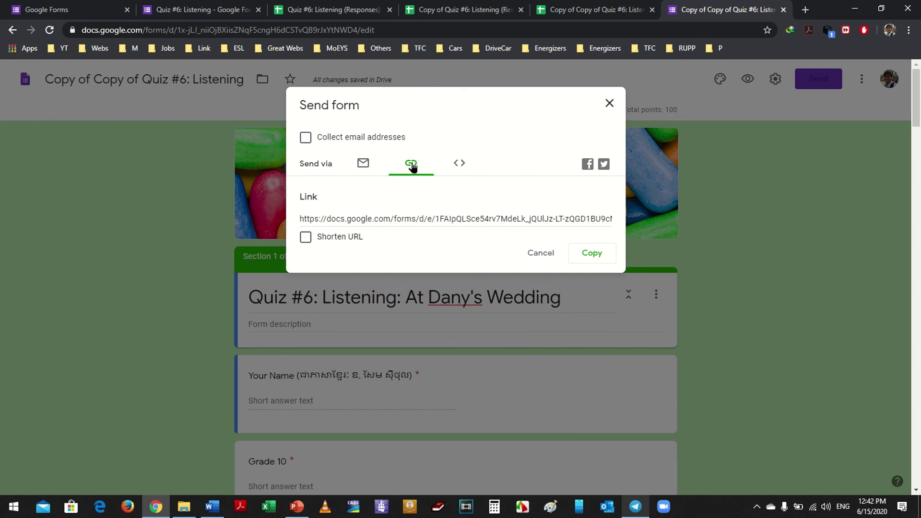
{"action": "left_click", "coordinate": [488, 223]}
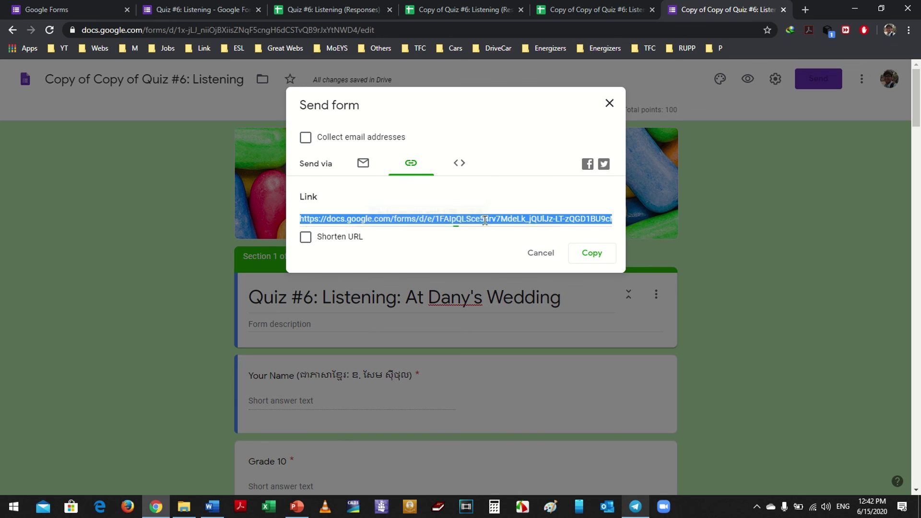
{"action": "left_click", "coordinate": [305, 237]}
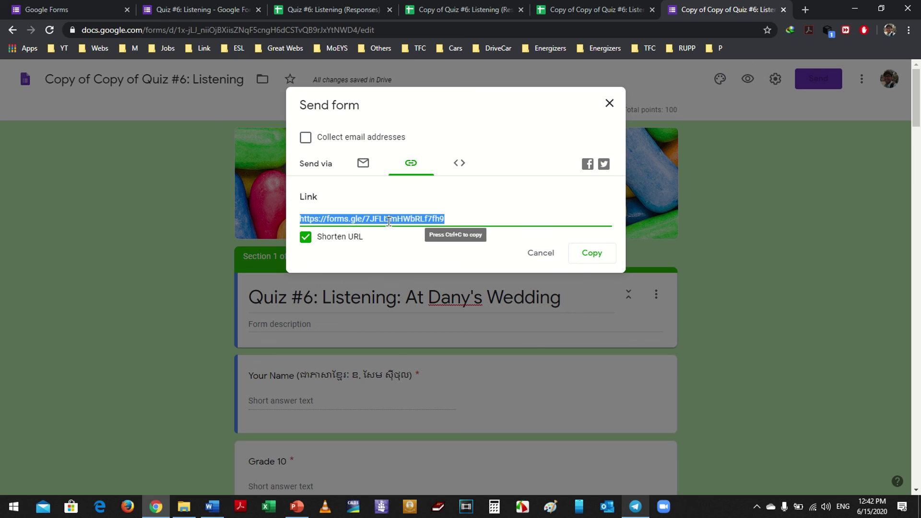
{"action": "left_click", "coordinate": [596, 256]}
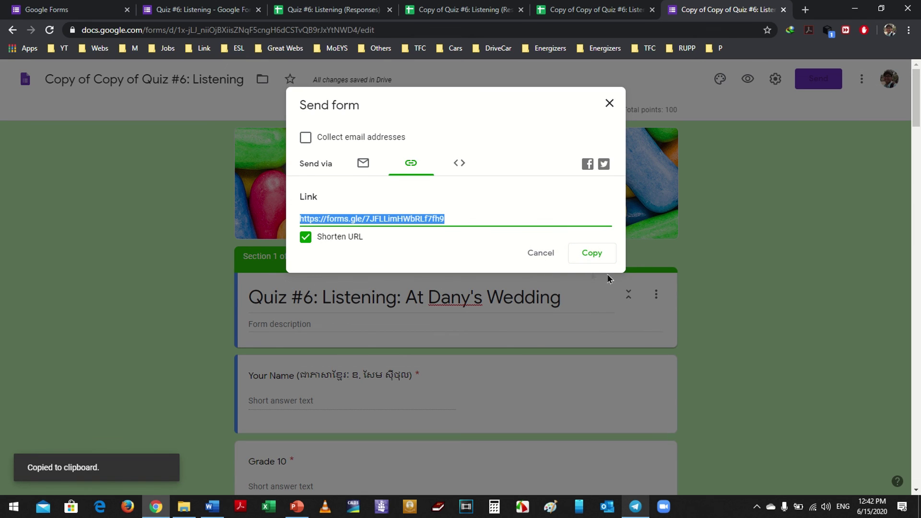
{"action": "left_click", "coordinate": [610, 103]}
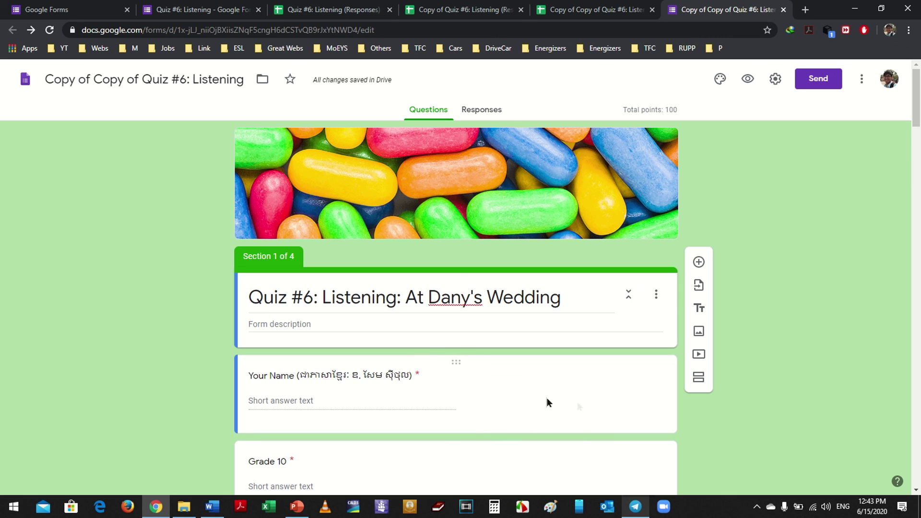
{"action": "left_click", "coordinate": [458, 341]}
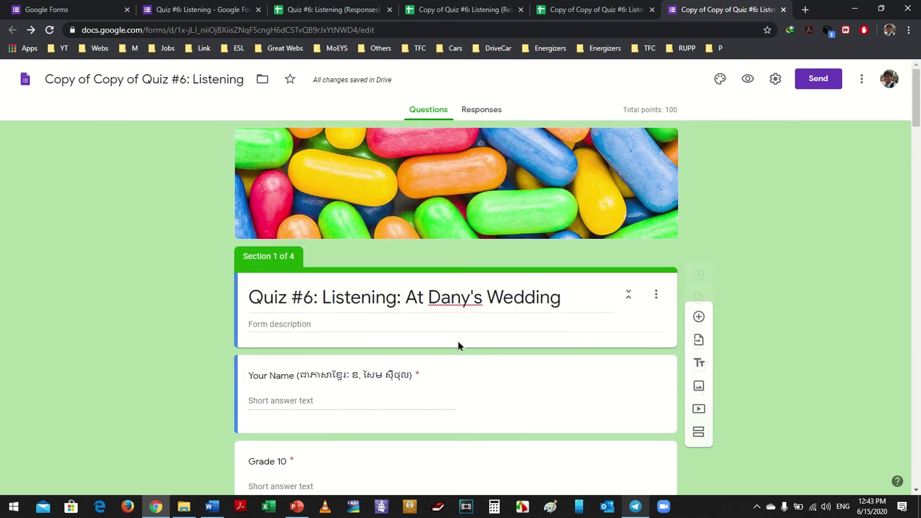